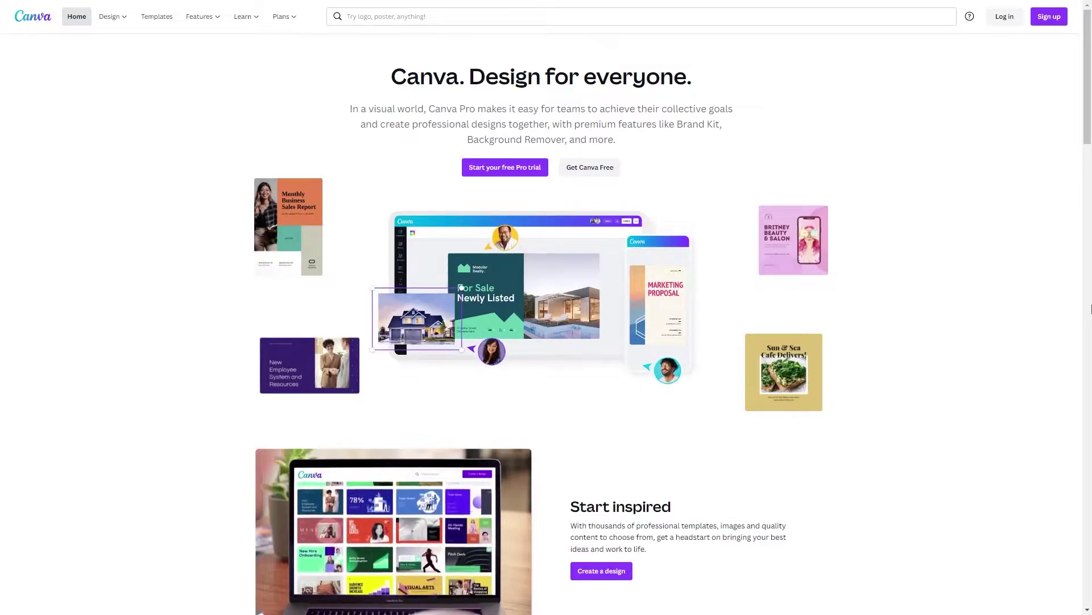
# Scroll down the Canva homepage to browse toward the Pro Brand Kit features.
pyautogui.scroll(-4, 1091, 309)
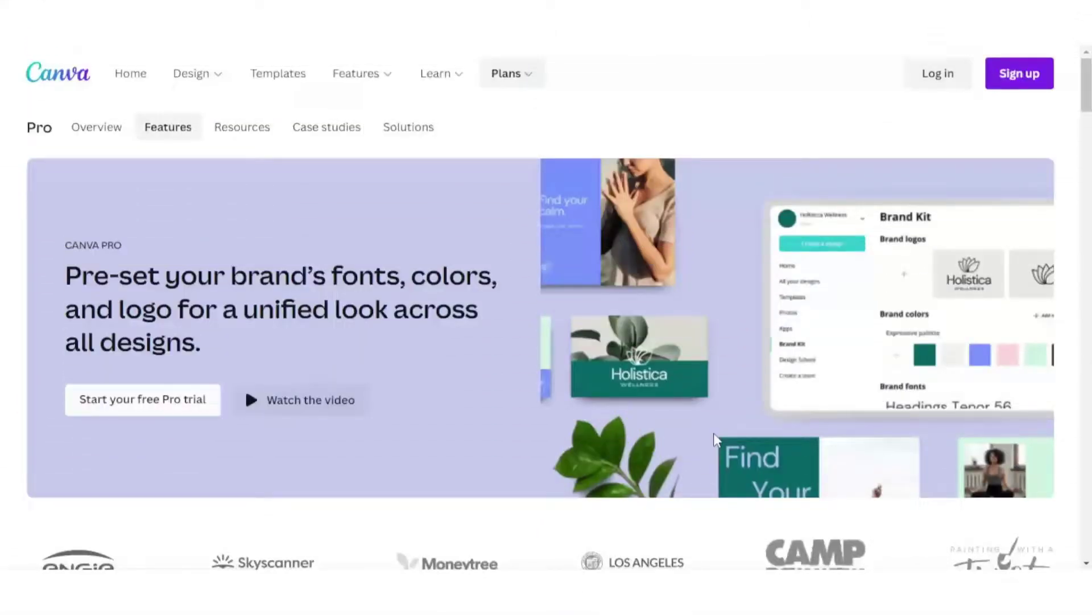
pyautogui.scroll(-3, 959, 463)
pyautogui.scroll(3, 691, 434)
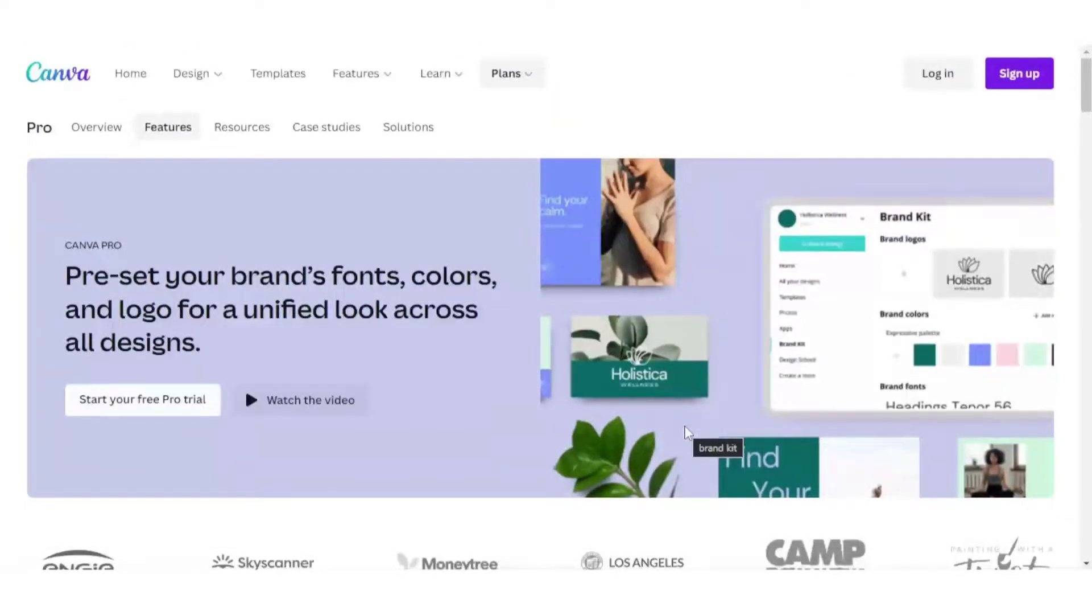
pyautogui.scroll(-9, 686, 433)
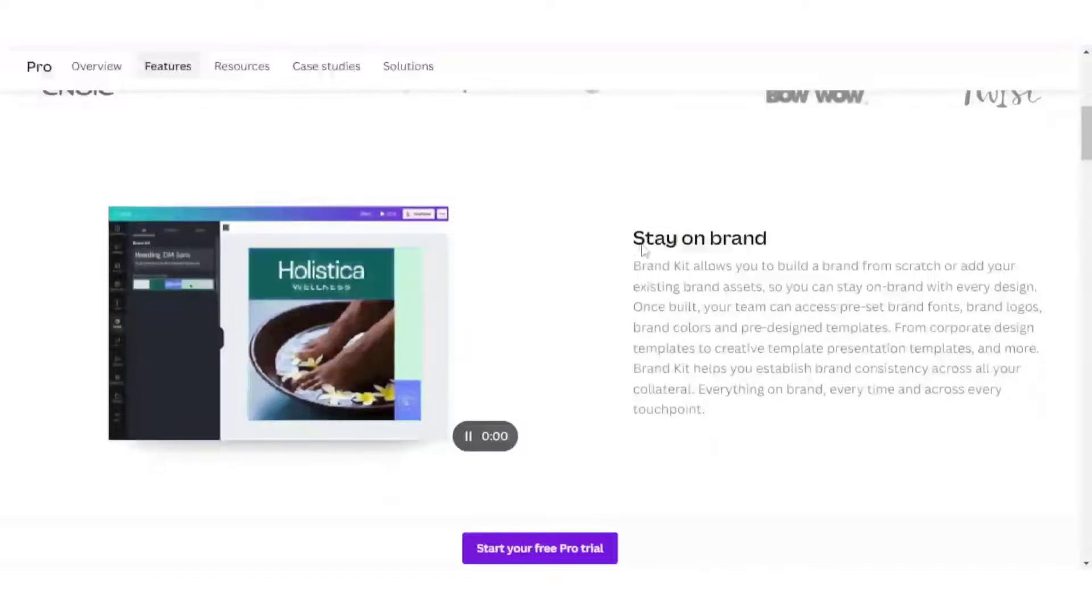
pyautogui.scroll(-6, 670, 242)
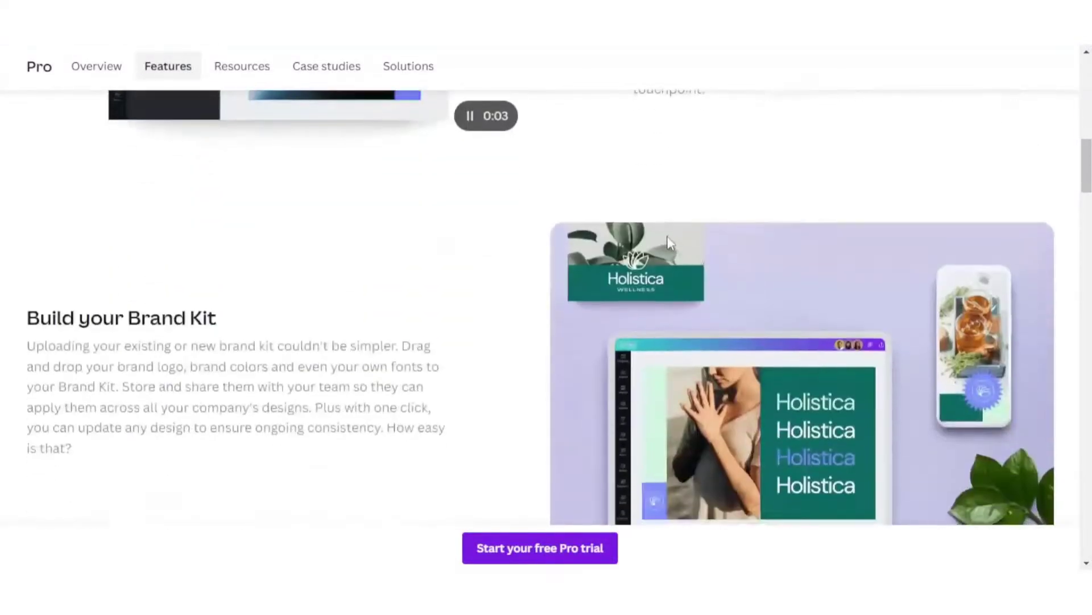
pyautogui.scroll(-2, 660, 239)
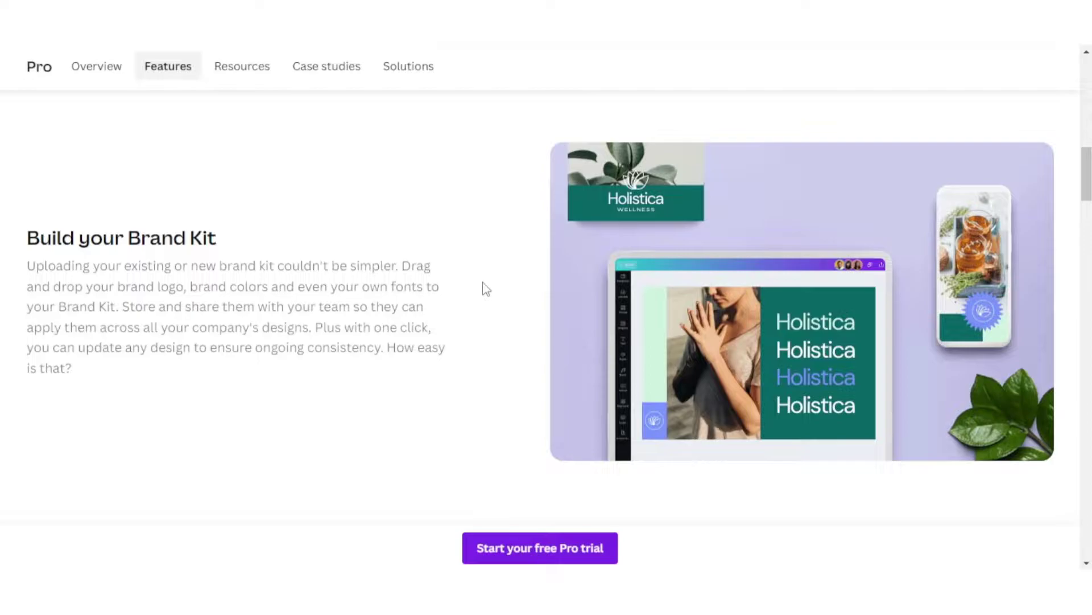
pyautogui.scroll(-5, 523, 312)
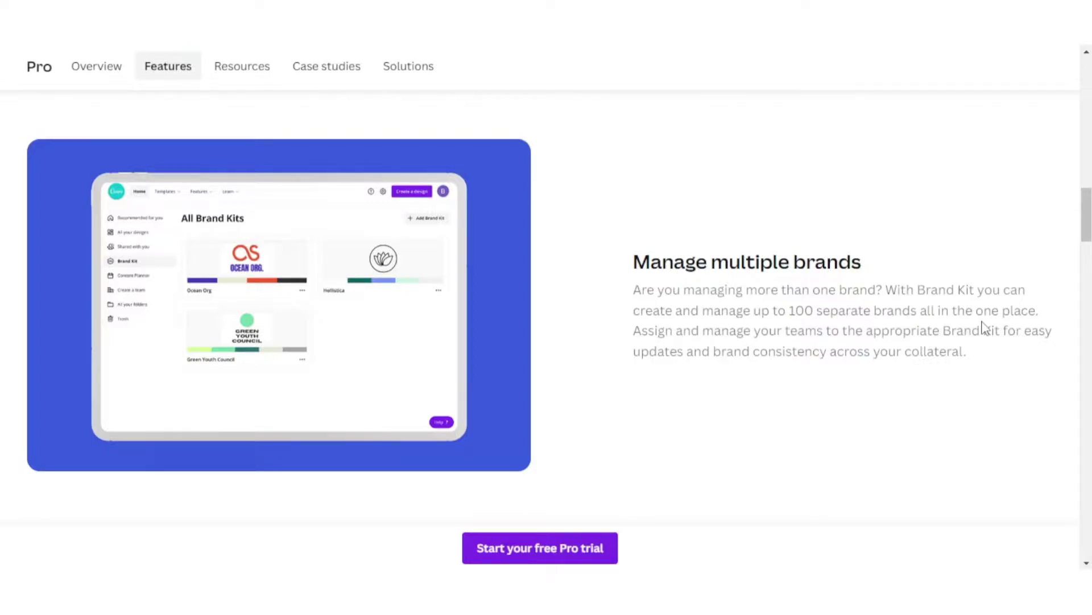
pyautogui.scroll(-7, 645, 368)
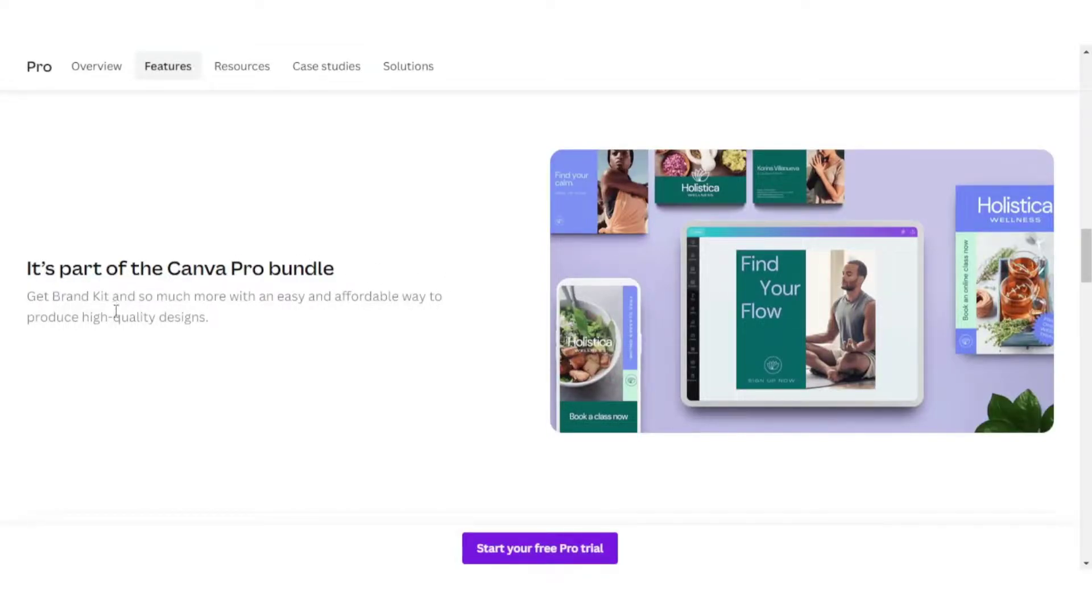
pyautogui.scroll(-5, 509, 317)
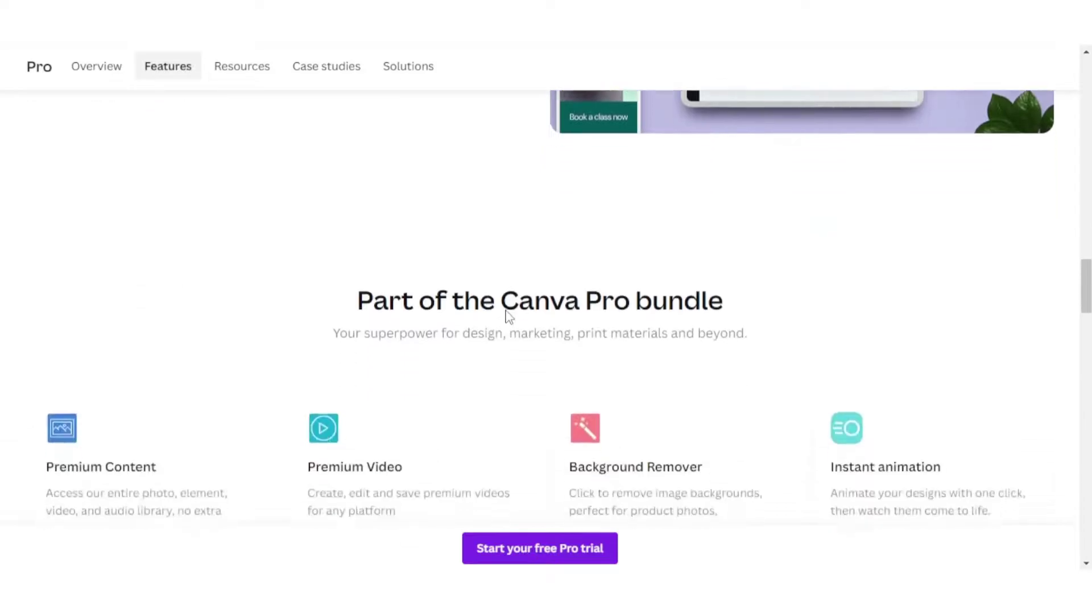
pyautogui.scroll(9, 509, 322)
pyautogui.scroll(15, 508, 391)
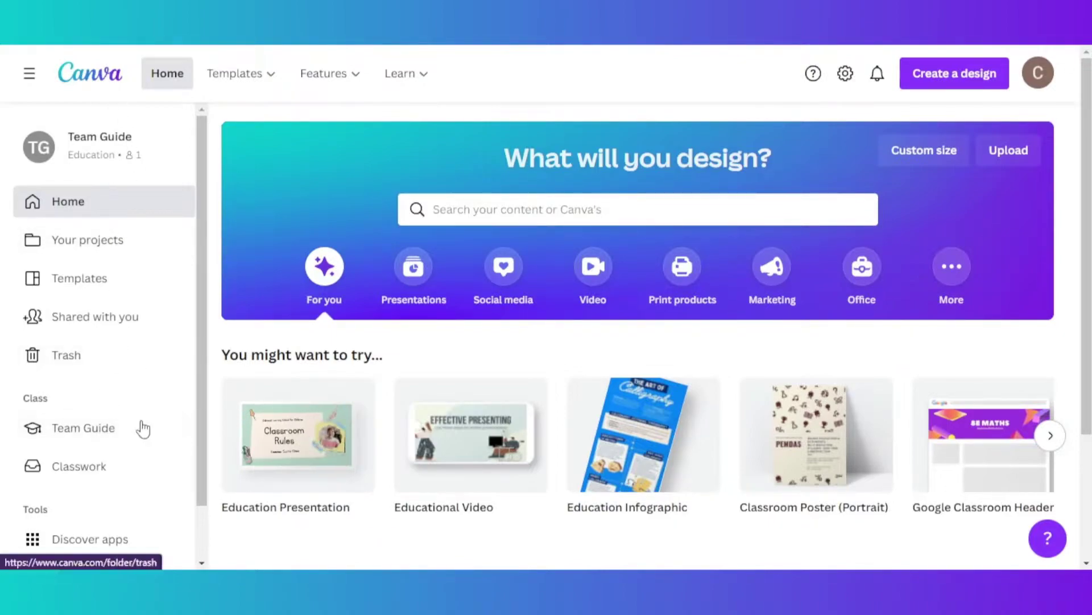
# Open the Brand Kit page from the Tools section of the sidebar.
pyautogui.scroll(-2, 122, 317)
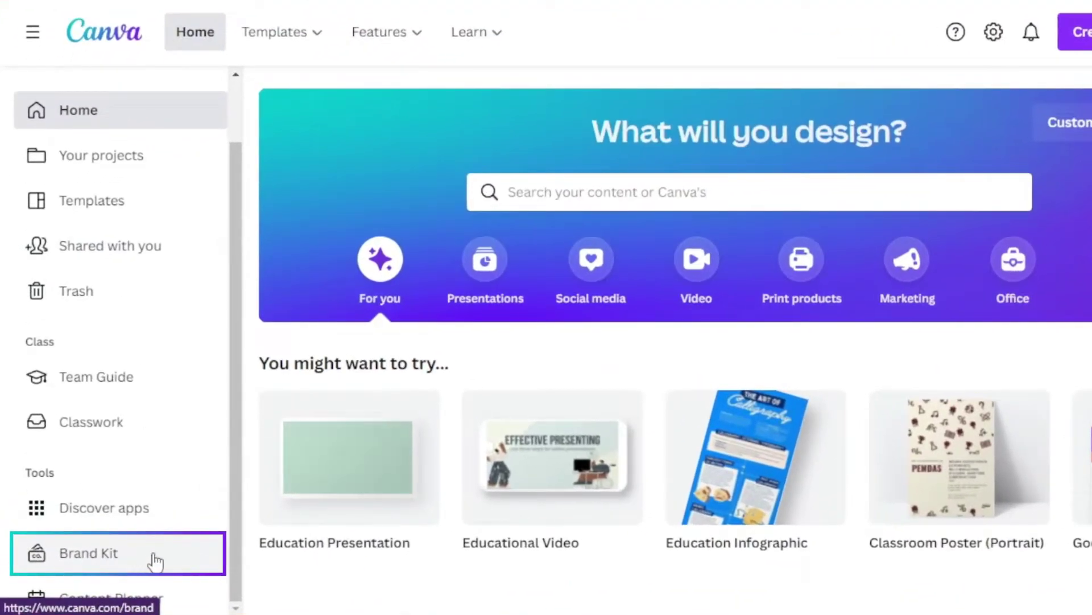
pyautogui.click(140, 562)
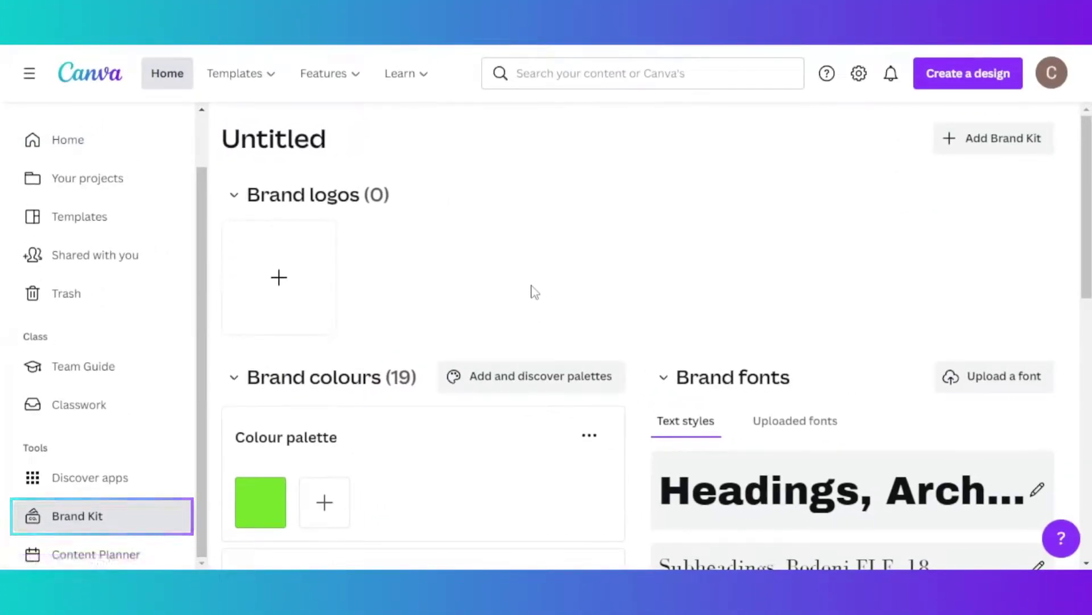
# Change the brand kit name from Untitled to 'Team Brand Kit'.
pyautogui.moveTo(483, 144)
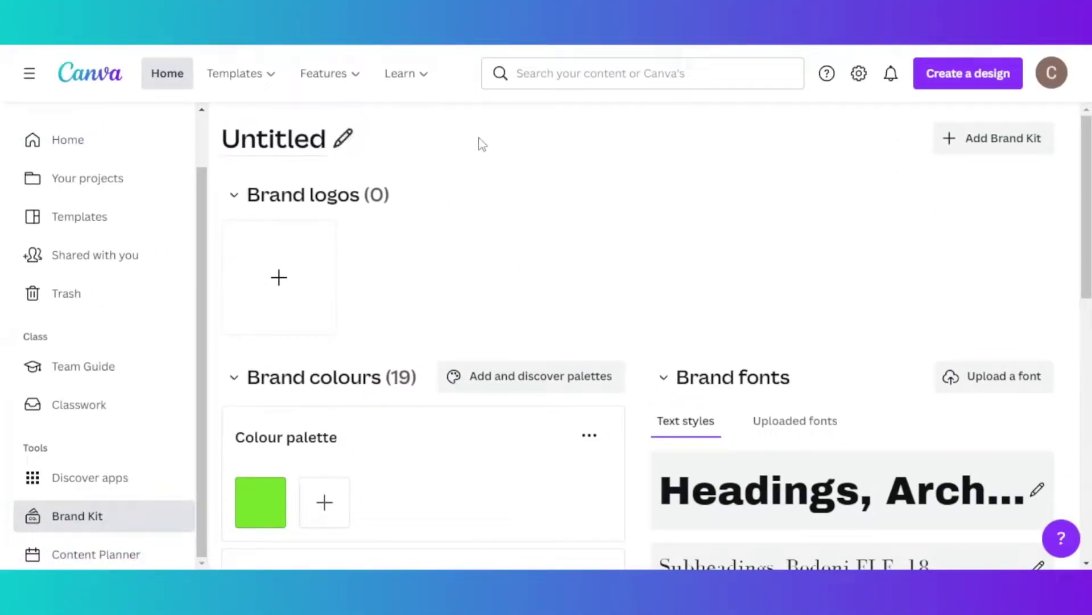
pyautogui.click(345, 140)
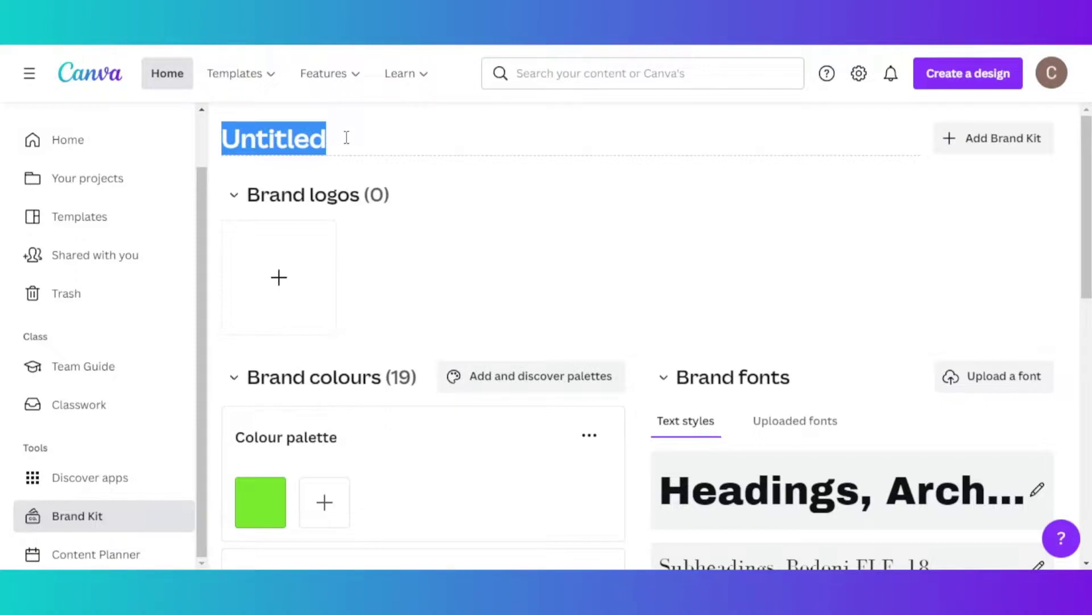
pyautogui.write('Team Brand Kit')
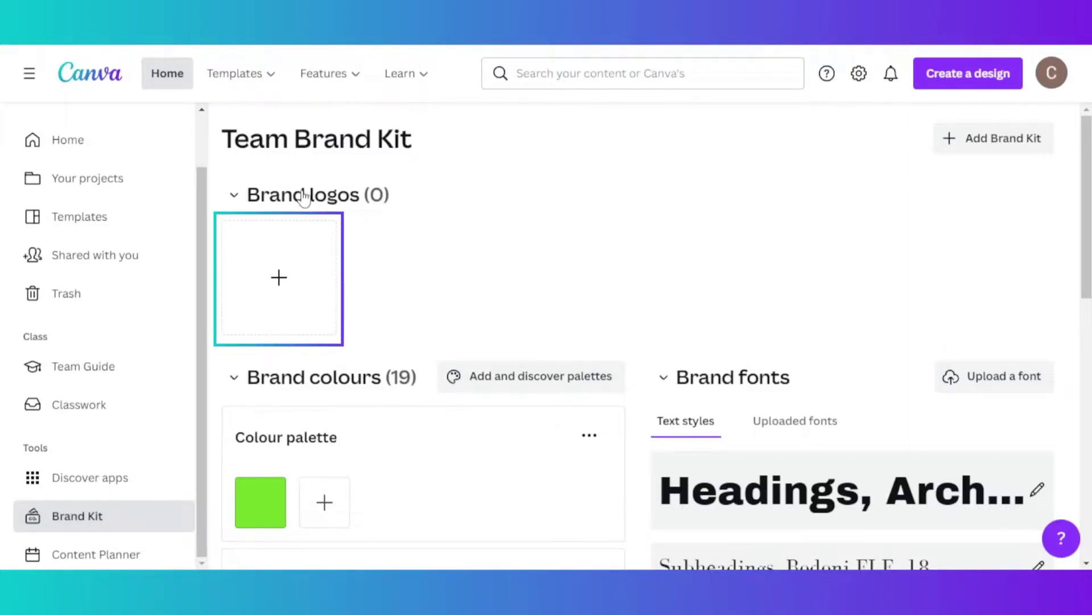
# Upload Logo.png as a brand logo and keep its extracted white, black and salmon colours.
pyautogui.click(278, 280)
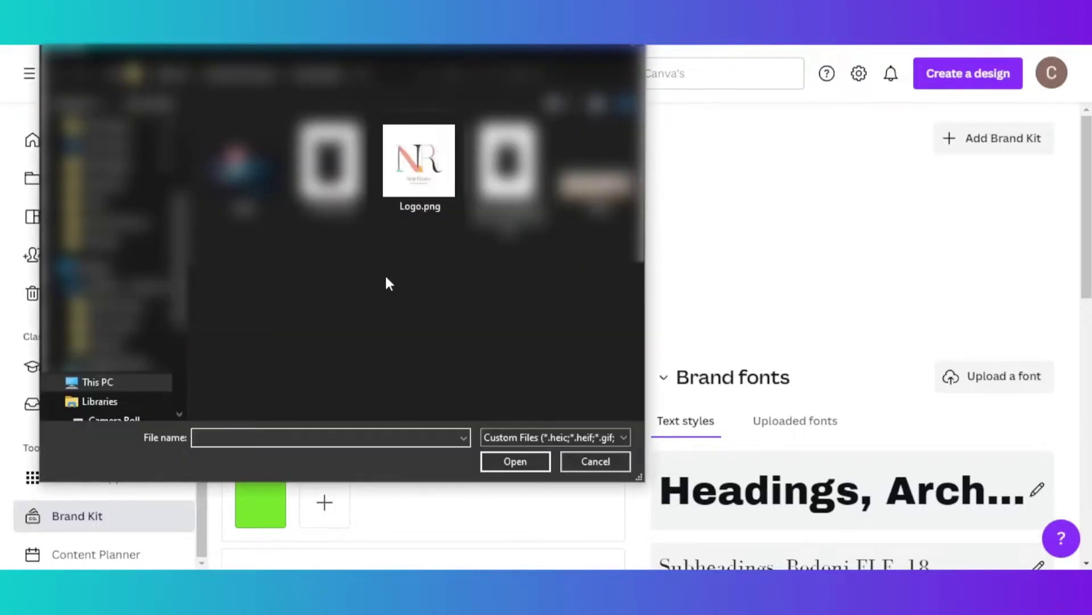
pyautogui.doubleClick(432, 197)
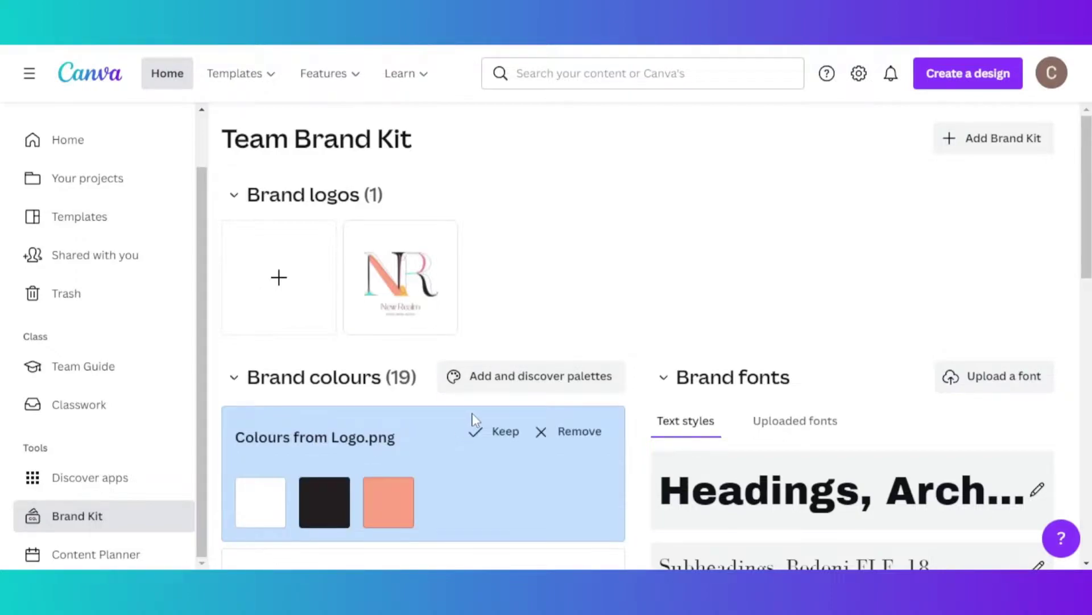
pyautogui.scroll(-1, 431, 430)
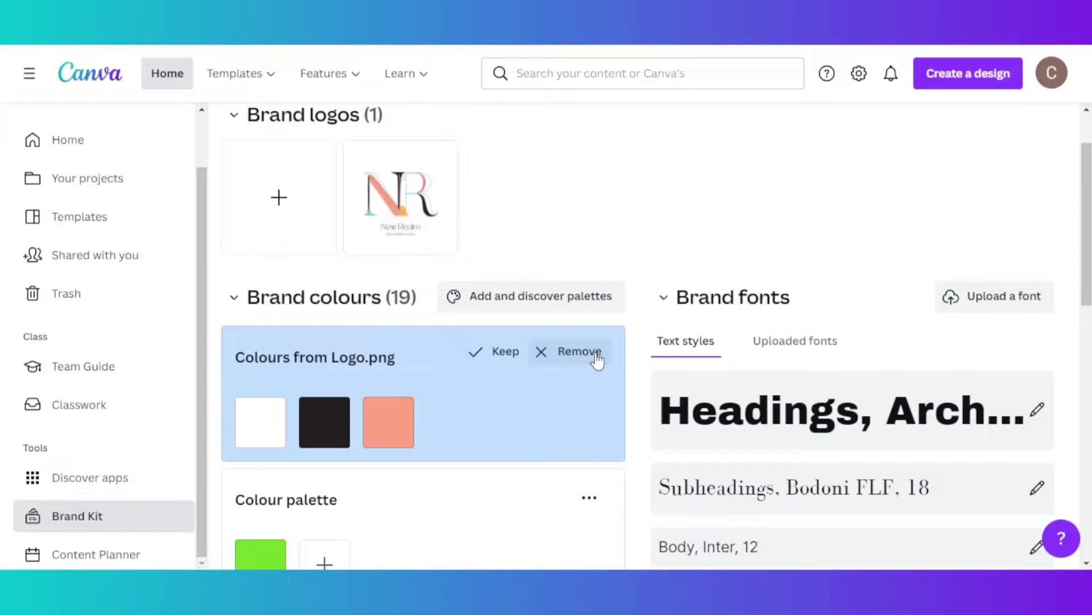
pyautogui.click(493, 359)
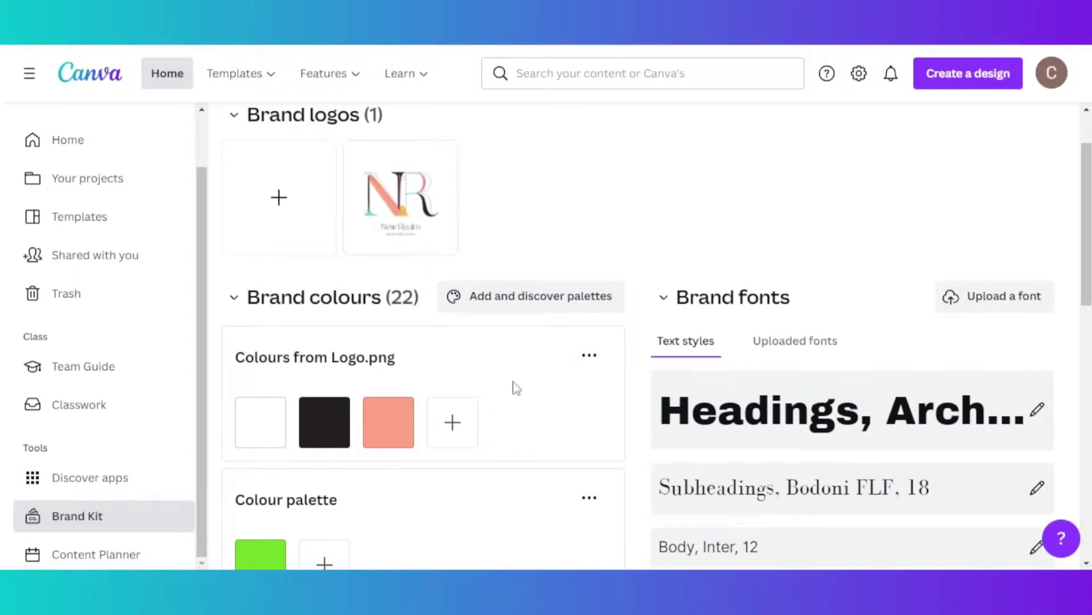
# Add a light teal swatch with hex #73DDE4 to the logo's colour palette.
pyautogui.click(455, 424)
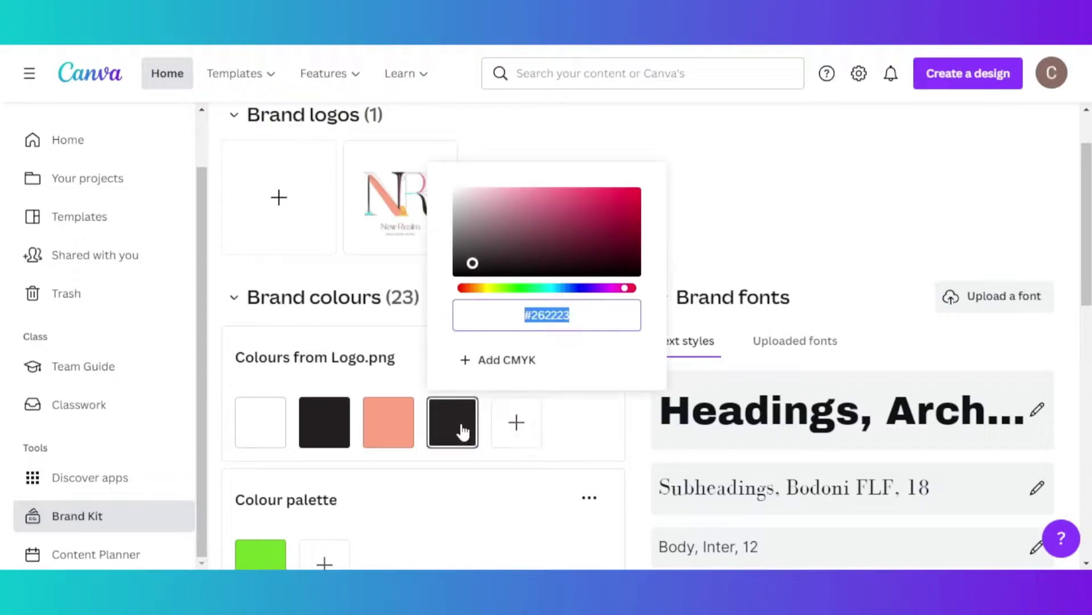
pyautogui.click(542, 291)
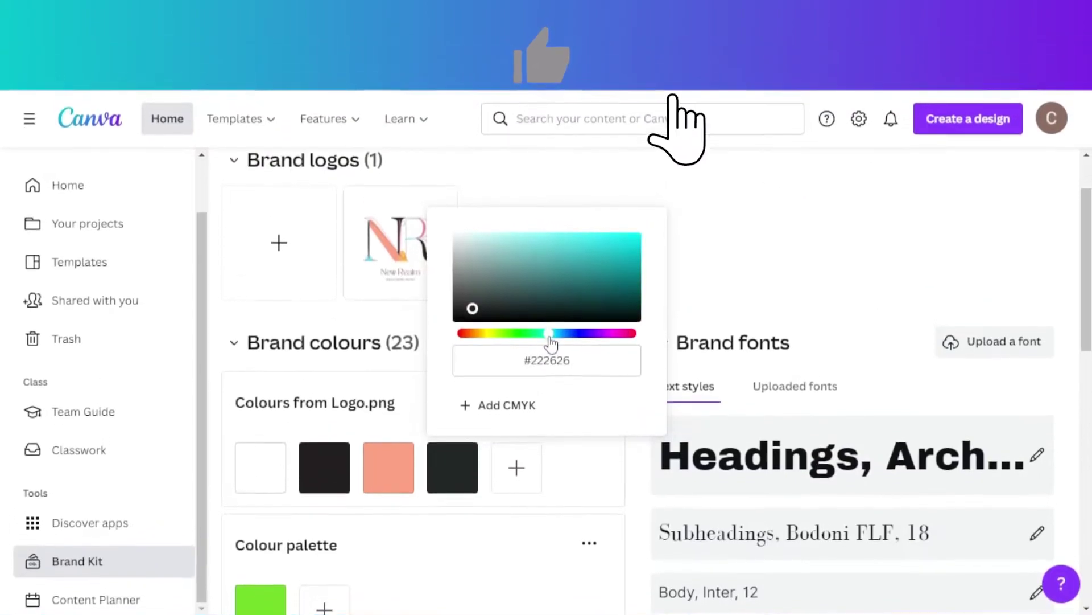
pyautogui.click(541, 217)
pyautogui.moveTo(541, 217)
pyautogui.mouseDown()
pyautogui.moveTo(575, 199)
pyautogui.moveTo(543, 201)
pyautogui.mouseUp()
pyautogui.moveTo(542, 245); pyautogui.dragTo(546, 197)
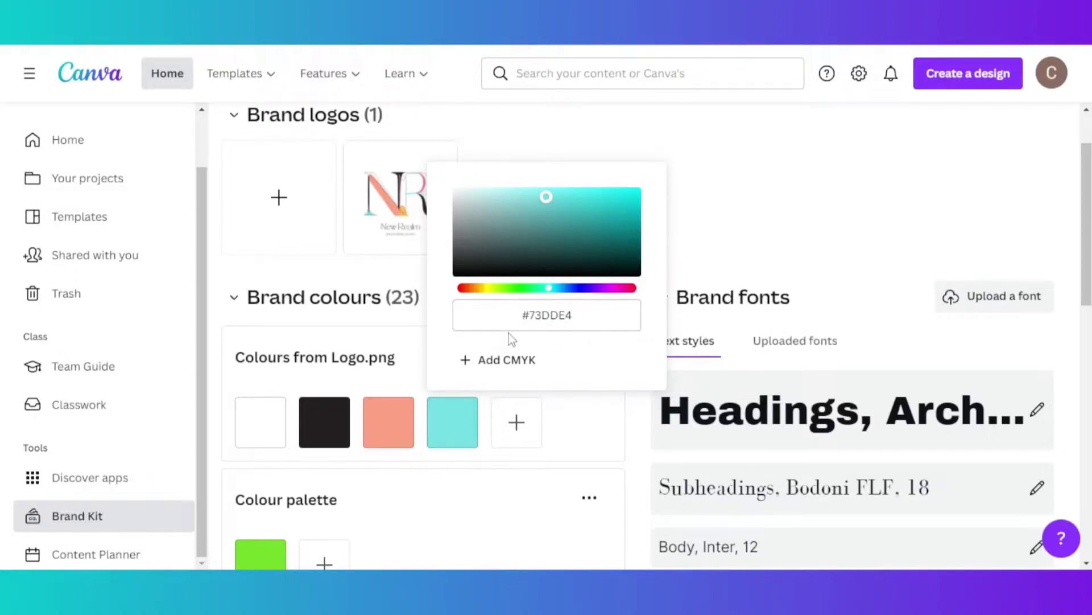
pyautogui.click(517, 313)
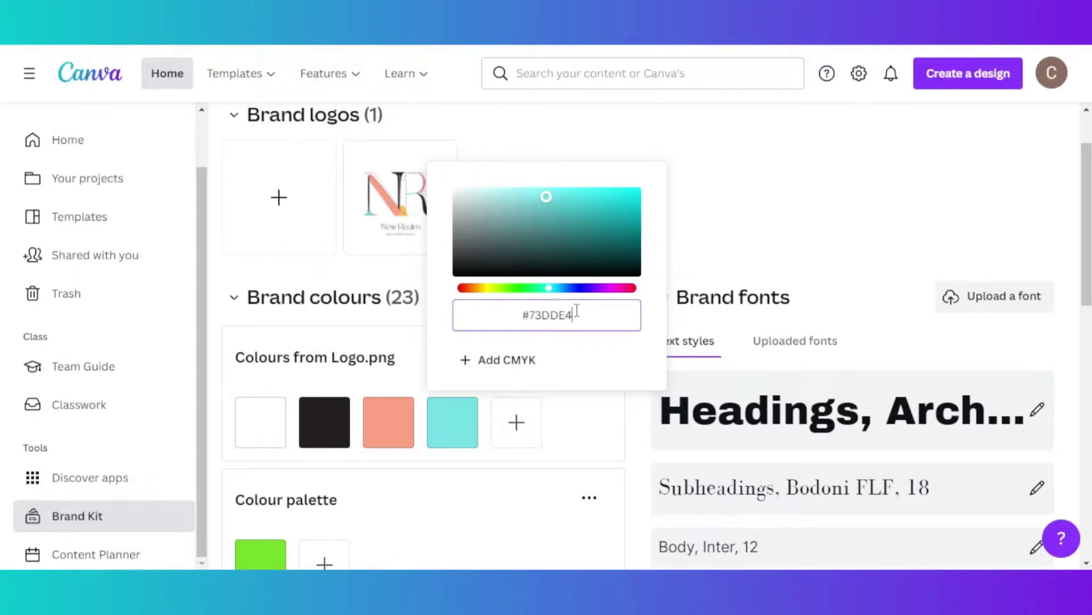
pyautogui.moveTo(598, 315); pyautogui.dragTo(519, 316)
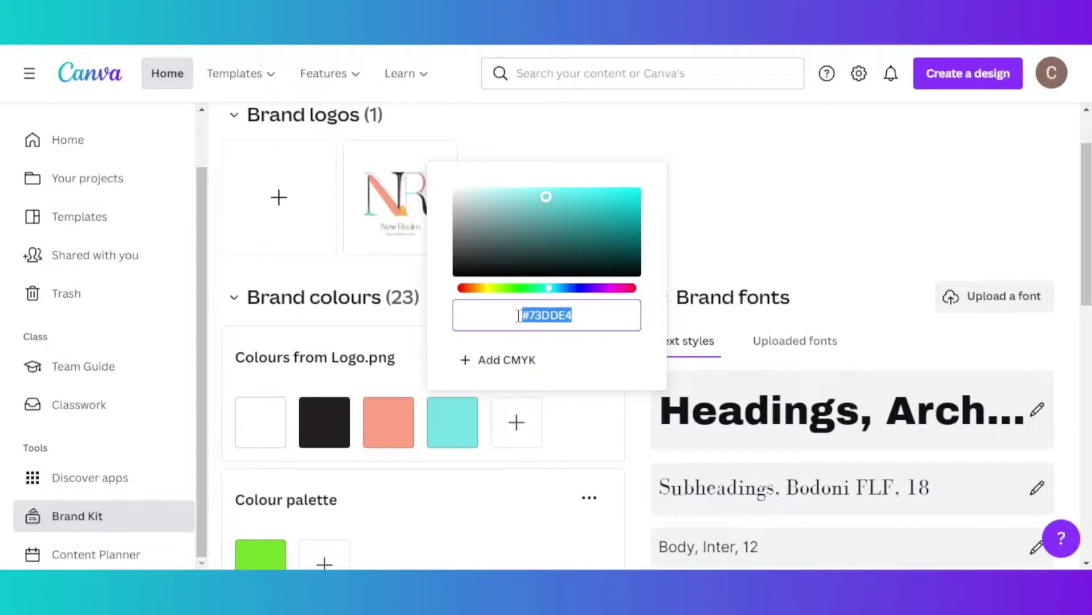
pyautogui.click(578, 315)
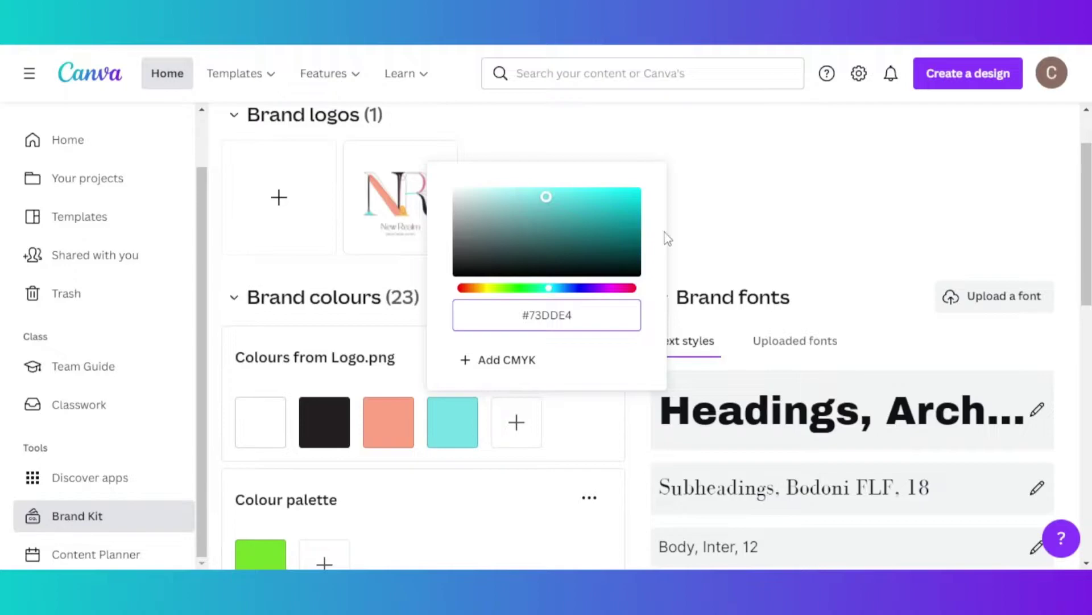
pyautogui.click(598, 439)
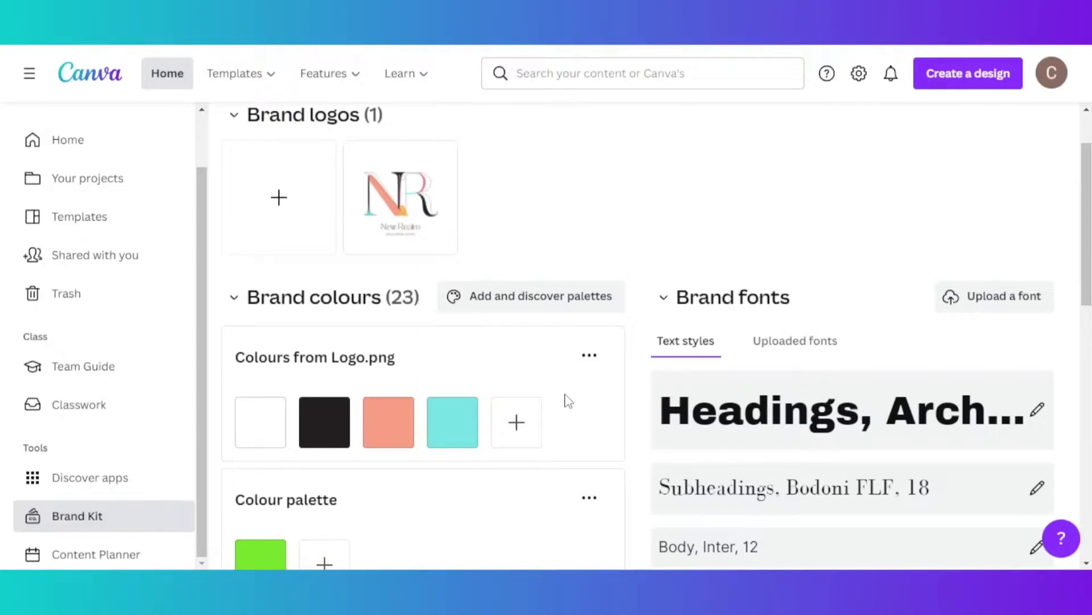
pyautogui.scroll(-6, 598, 385)
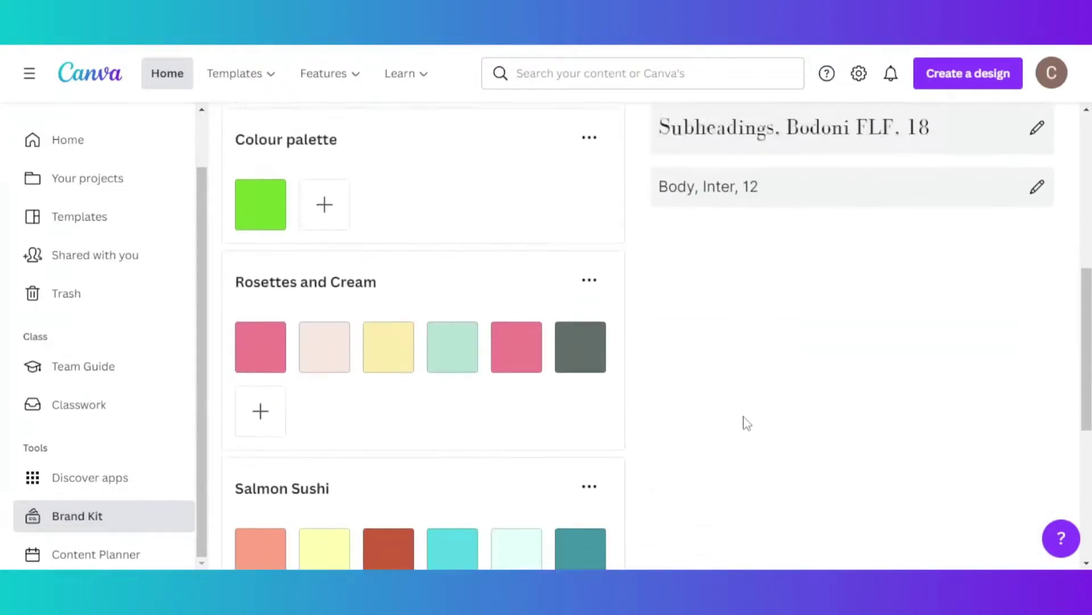
pyautogui.scroll(5, 744, 422)
pyautogui.scroll(2, 759, 356)
pyautogui.scroll(-2, 758, 348)
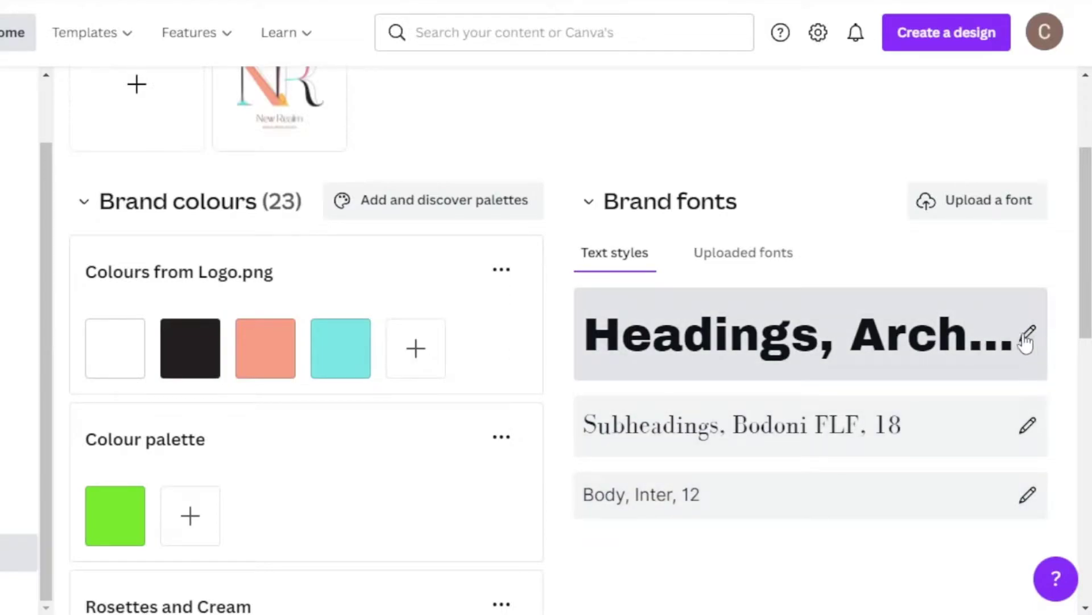
# Set the heading text style font to Intro Rust.
pyautogui.click(1031, 337)
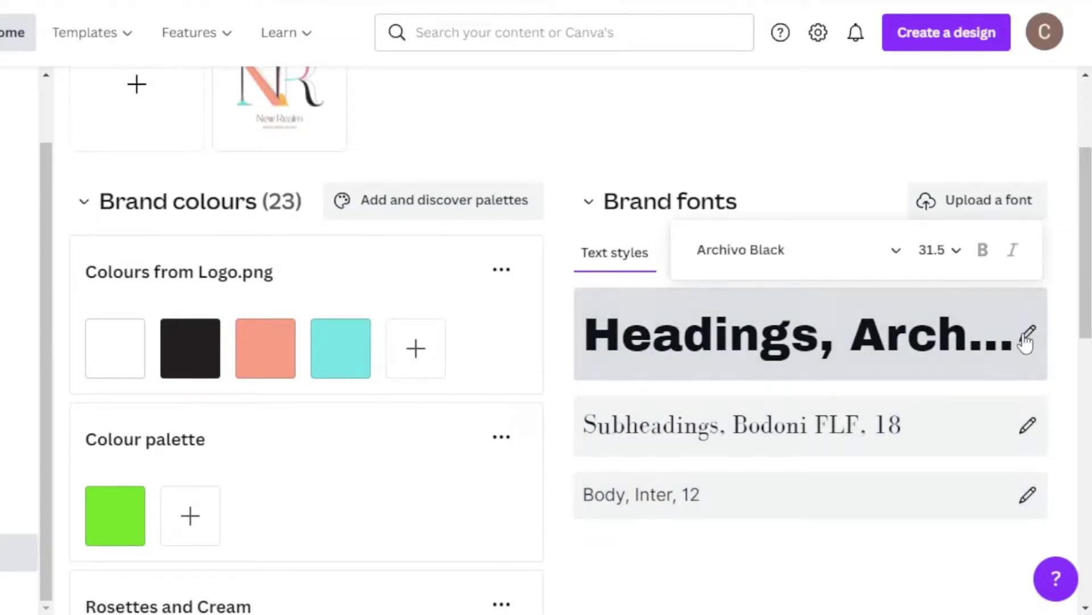
pyautogui.click(866, 252)
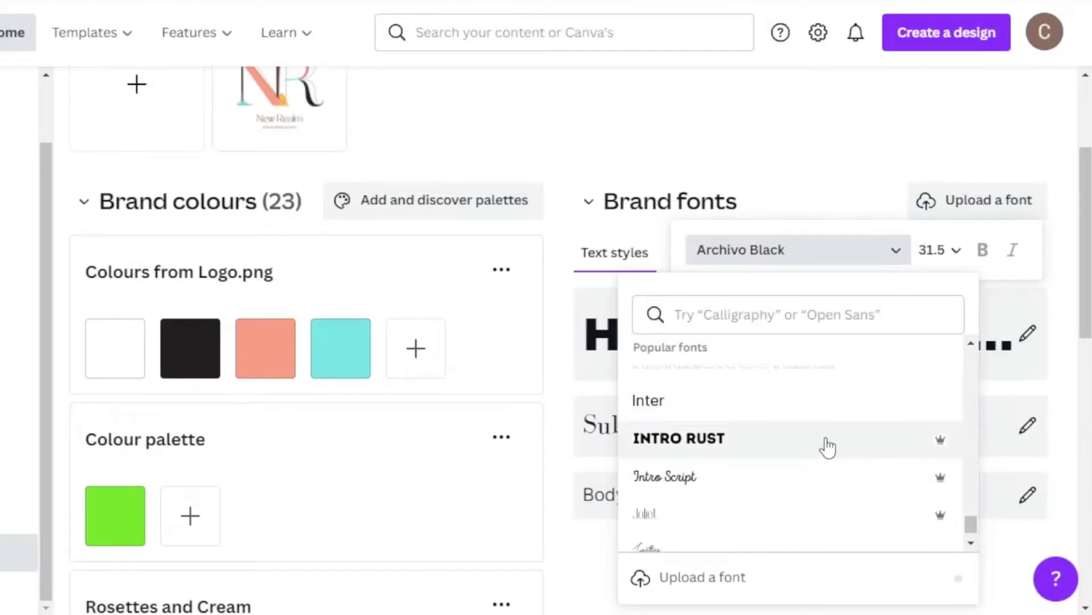
pyautogui.scroll(2, 854, 455)
pyautogui.scroll(-2, 853, 455)
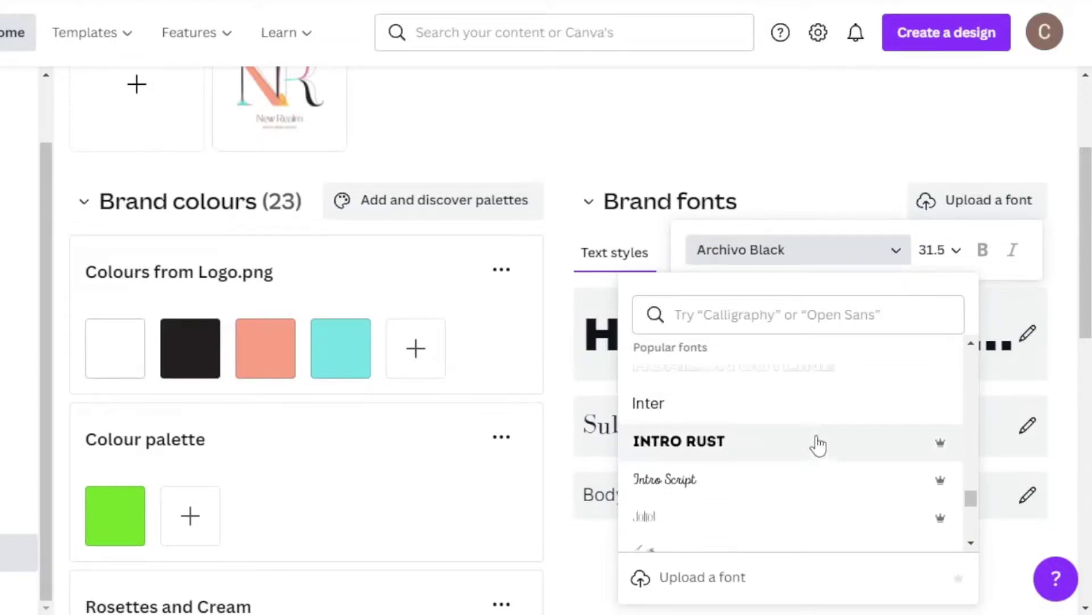
pyautogui.click(818, 445)
# Set the subheading text style font to Code Pro.
pyautogui.click(1028, 494)
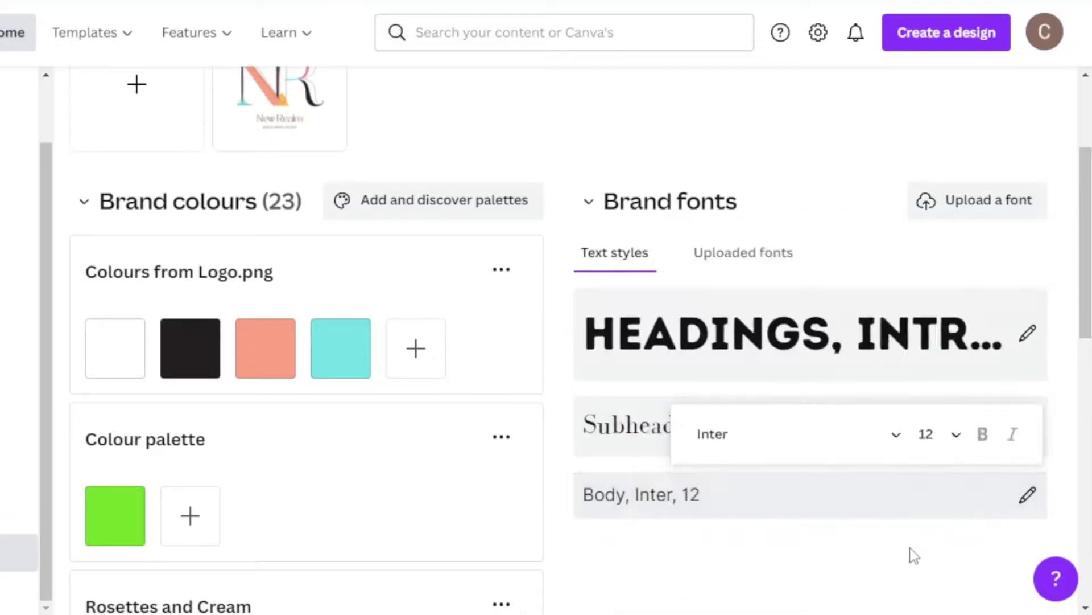
pyautogui.click(1027, 425)
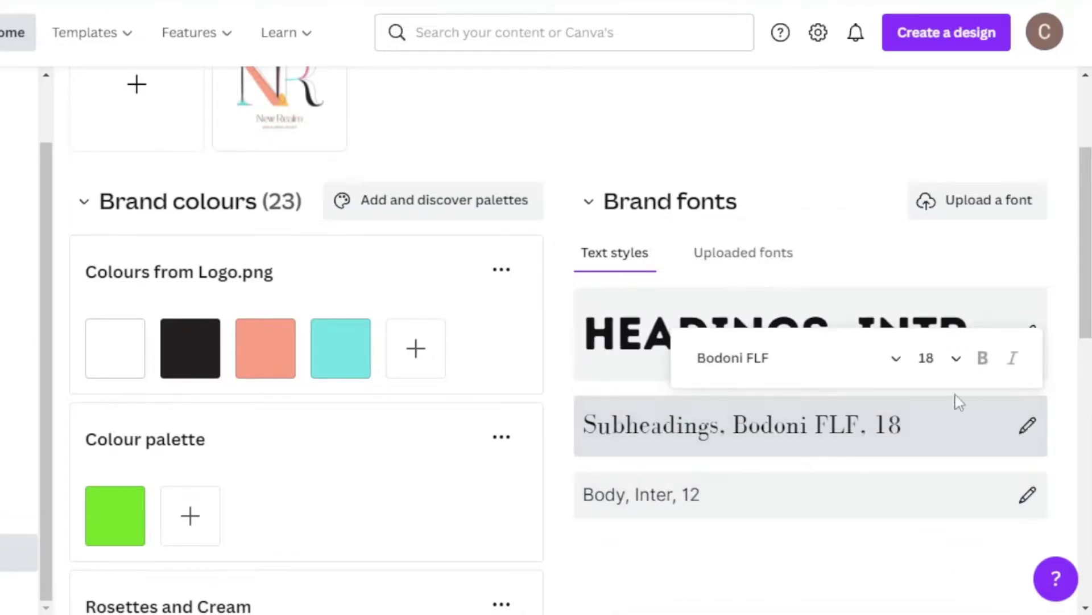
pyautogui.click(856, 361)
pyautogui.scroll(5, 867, 483)
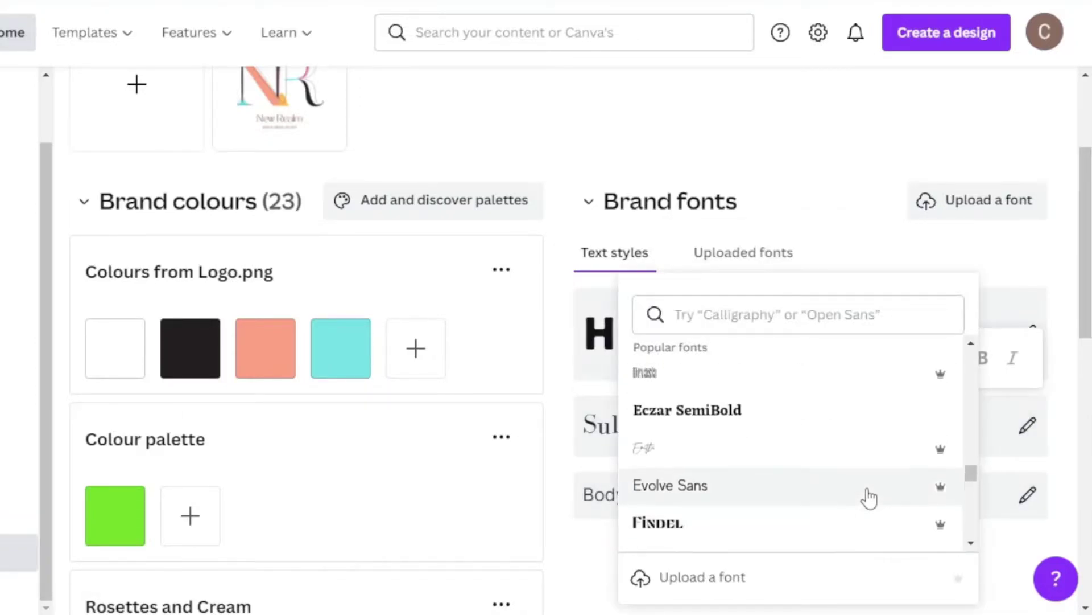
pyautogui.scroll(6, 865, 497)
pyautogui.scroll(-1, 824, 485)
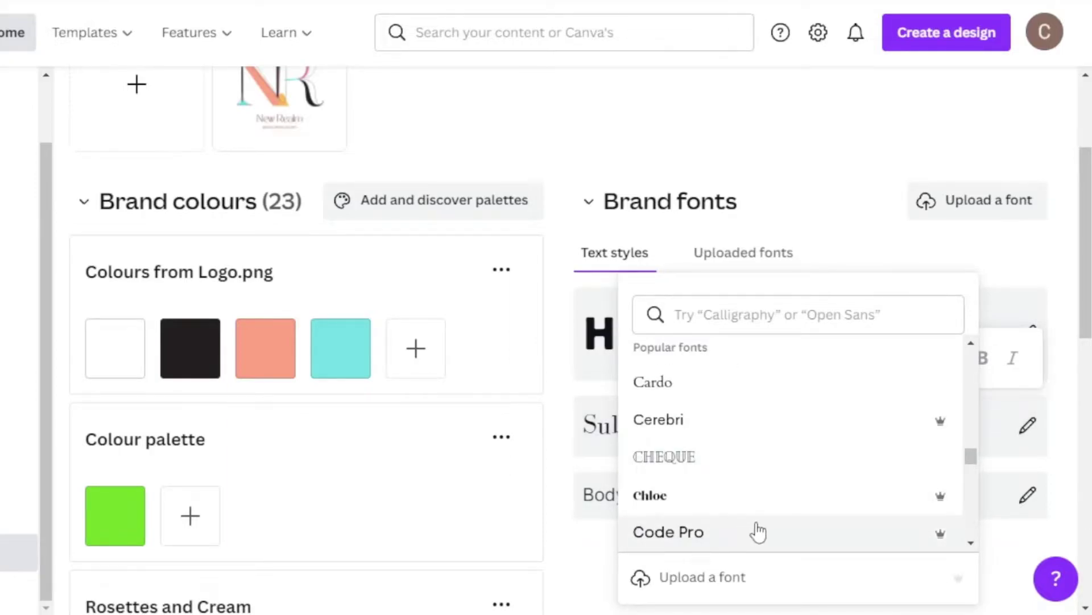
pyautogui.click(699, 533)
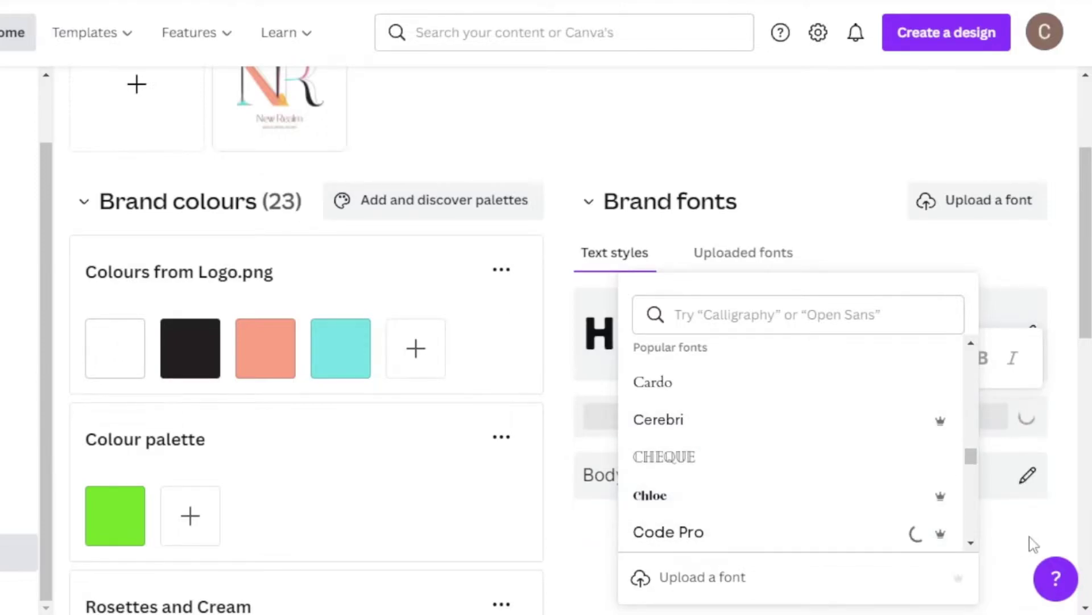
pyautogui.click(1046, 538)
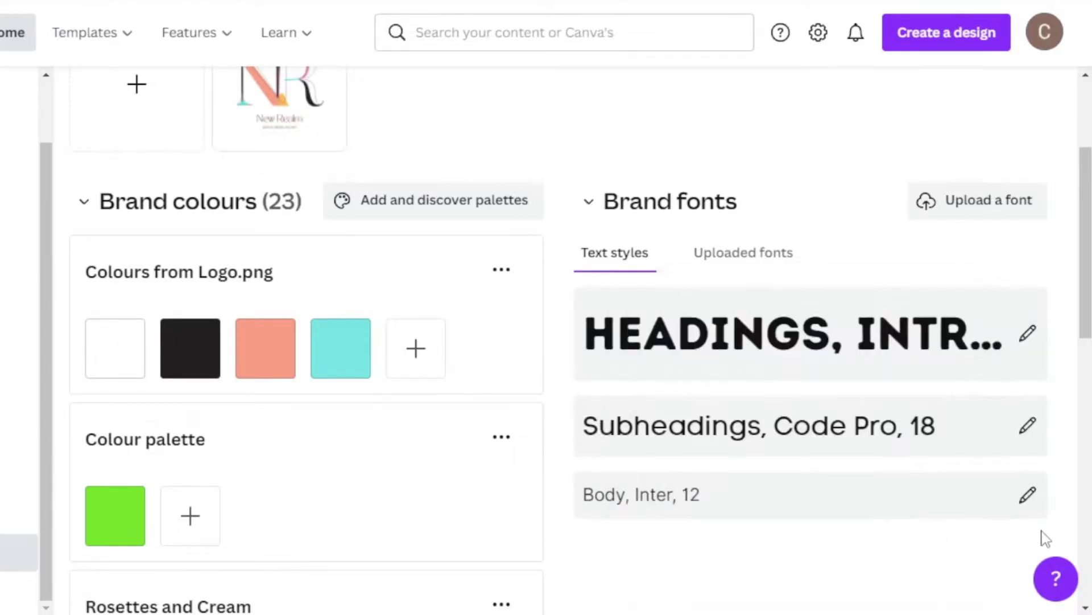
# Set the body text style font to Glacial Indifference.
pyautogui.click(1029, 495)
pyautogui.click(844, 446)
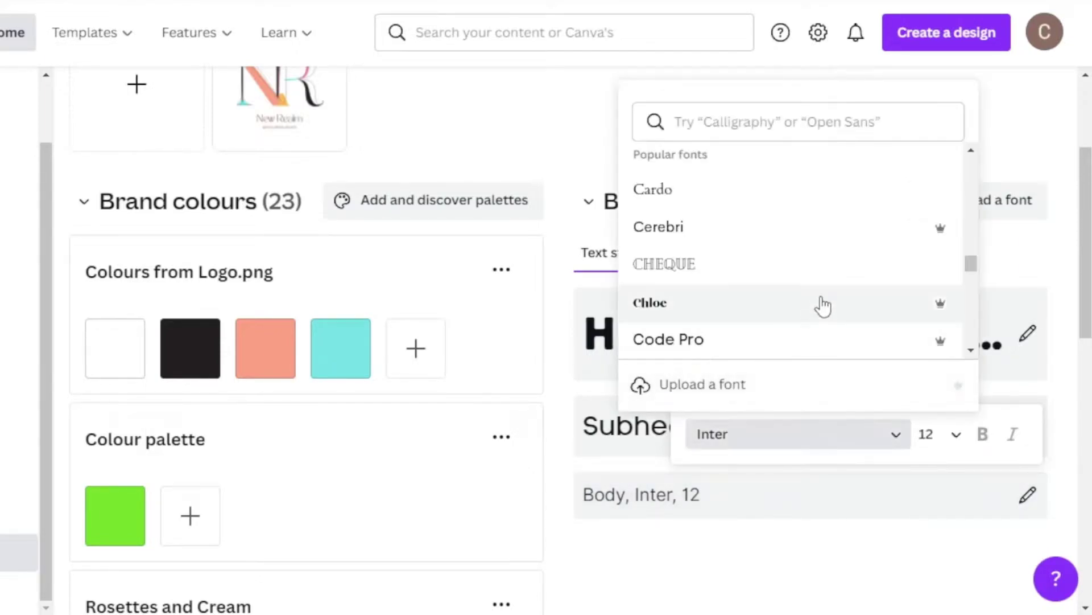
pyautogui.scroll(-5, 865, 310)
pyautogui.scroll(4, 831, 306)
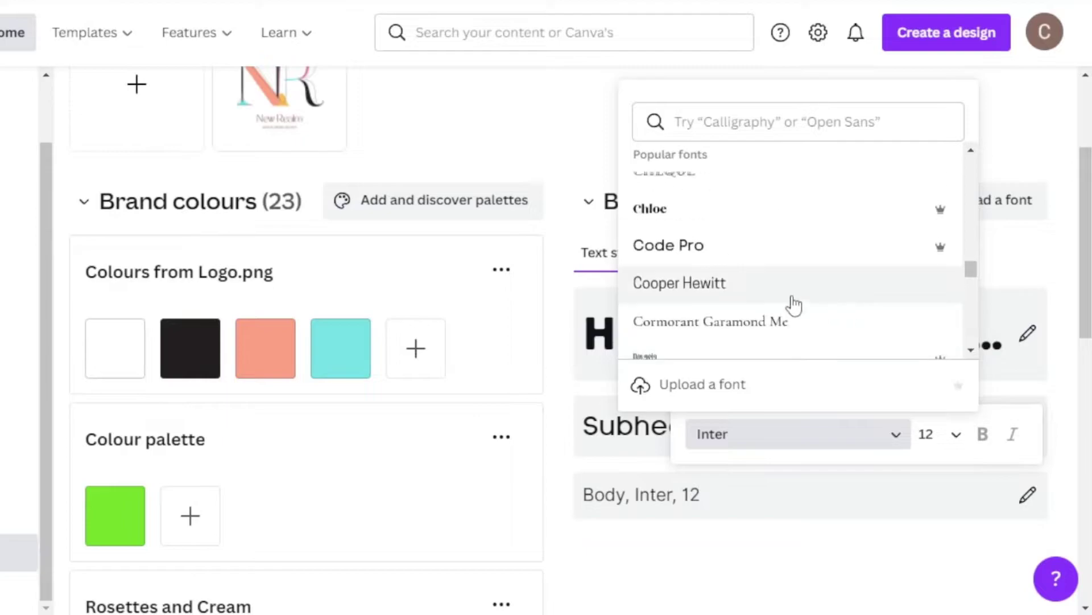
pyautogui.scroll(-5, 836, 284)
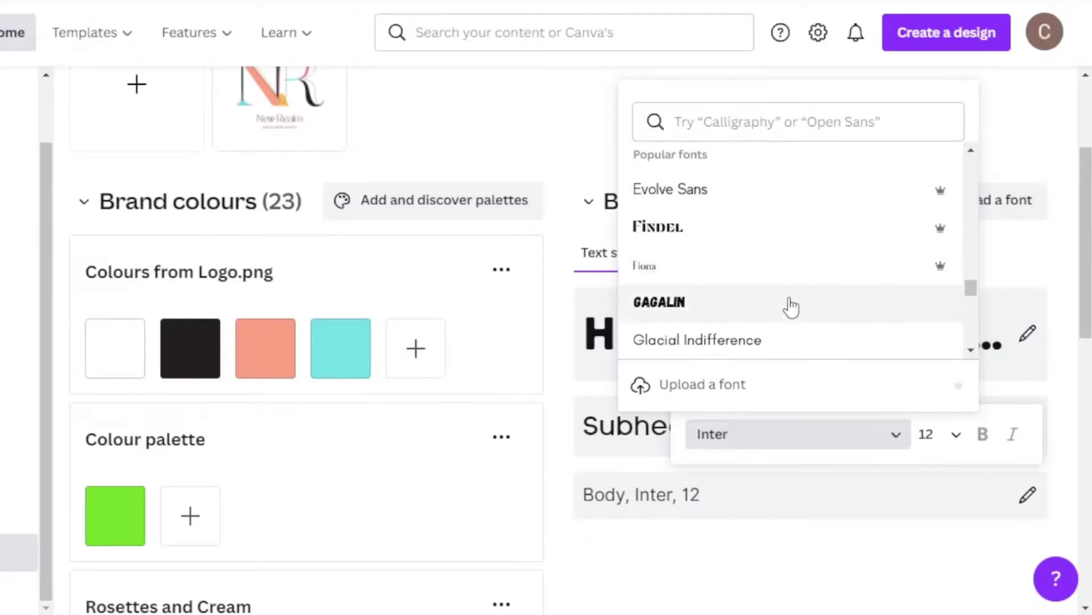
pyautogui.click(663, 342)
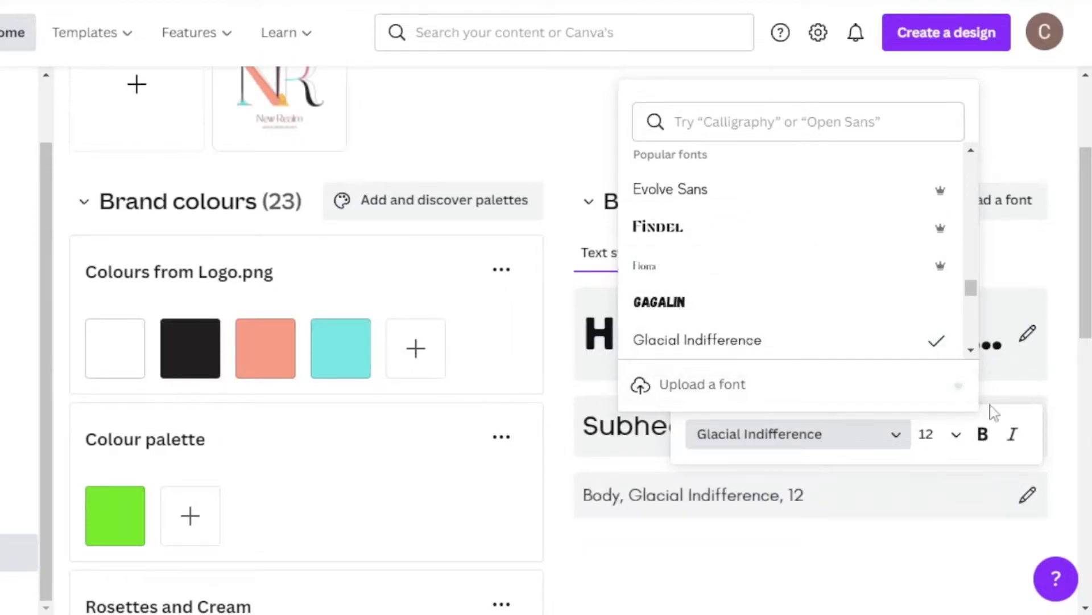
pyautogui.click(780, 560)
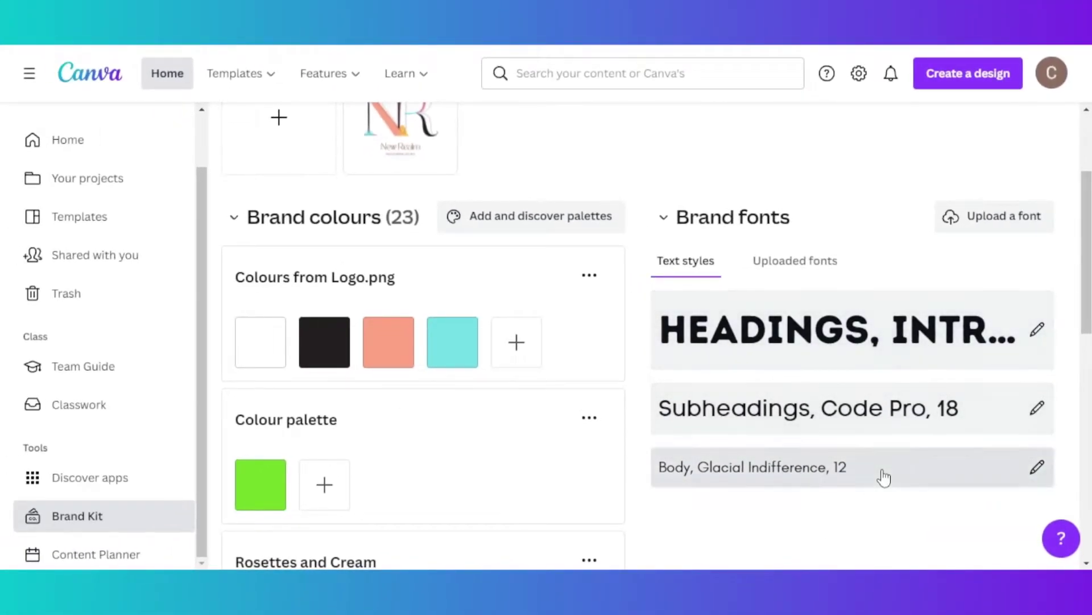
pyautogui.click(1010, 223)
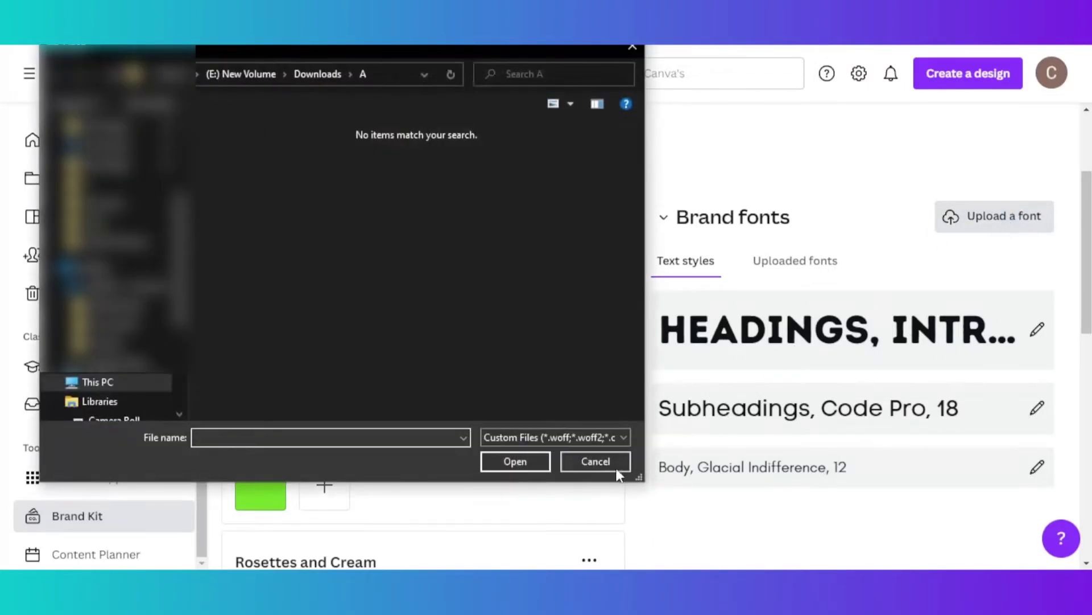
pyautogui.click(610, 466)
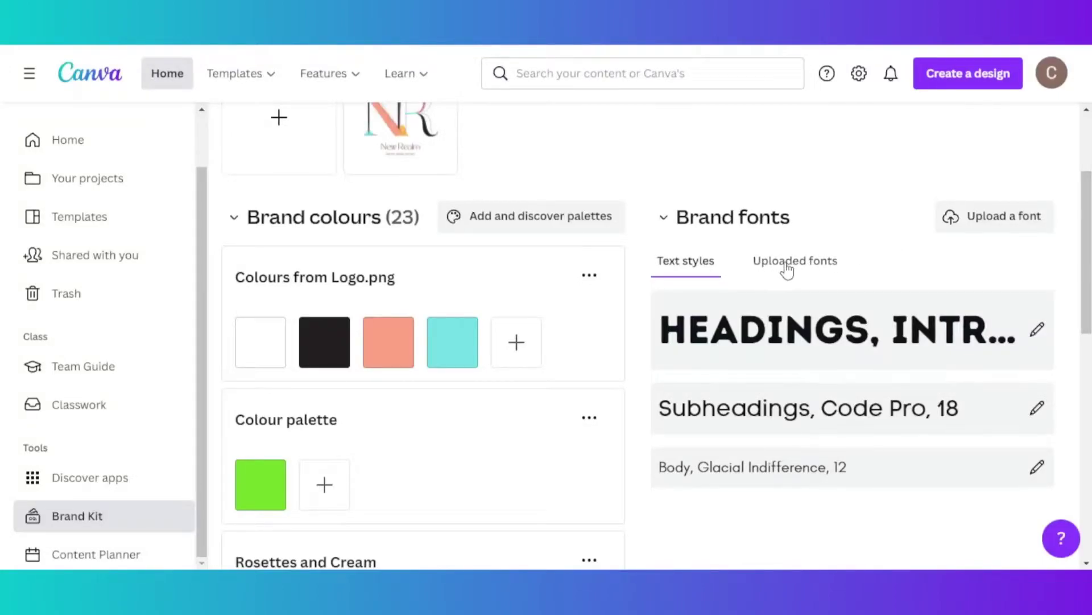
pyautogui.click(812, 272)
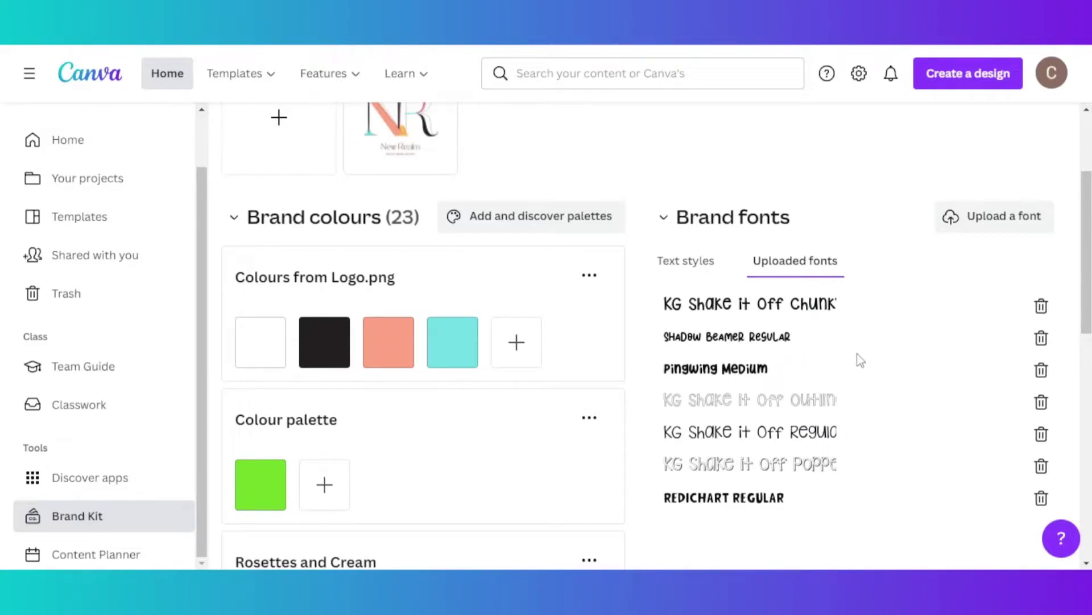
pyautogui.scroll(-2, 860, 360)
pyautogui.scroll(2, 878, 408)
pyautogui.click(701, 263)
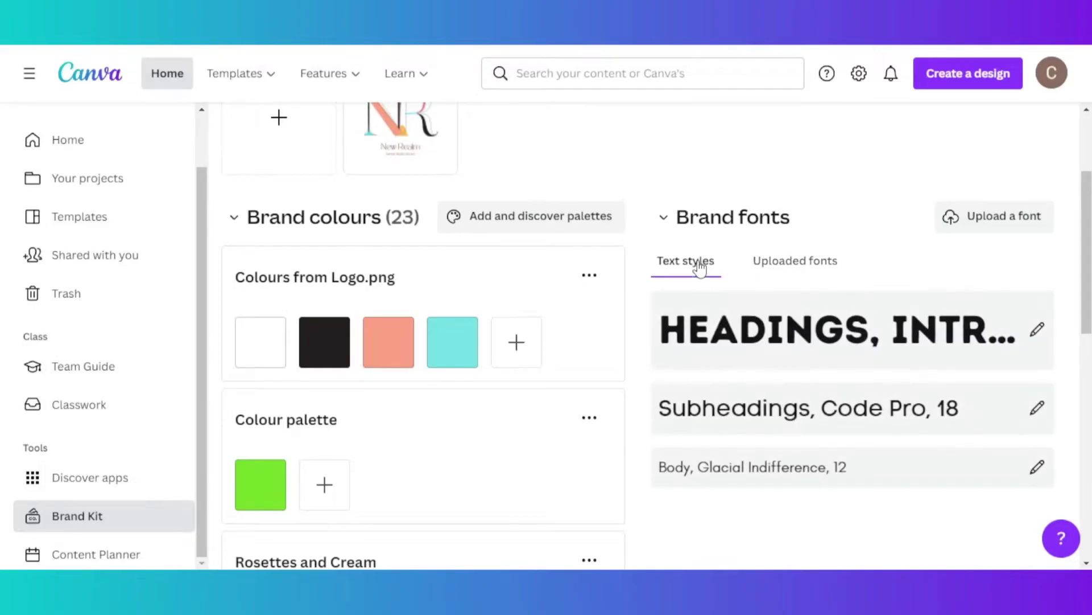
pyautogui.scroll(-8, 890, 521)
pyautogui.scroll(10, 906, 481)
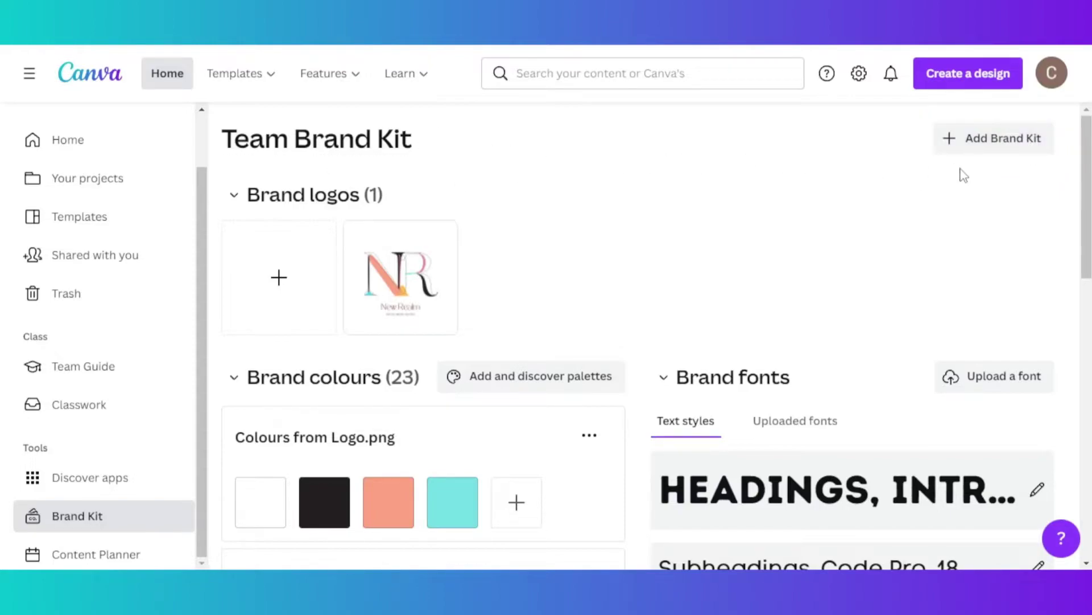
# Start a blank Education Presentation from the Create a design menu.
pyautogui.click(956, 77)
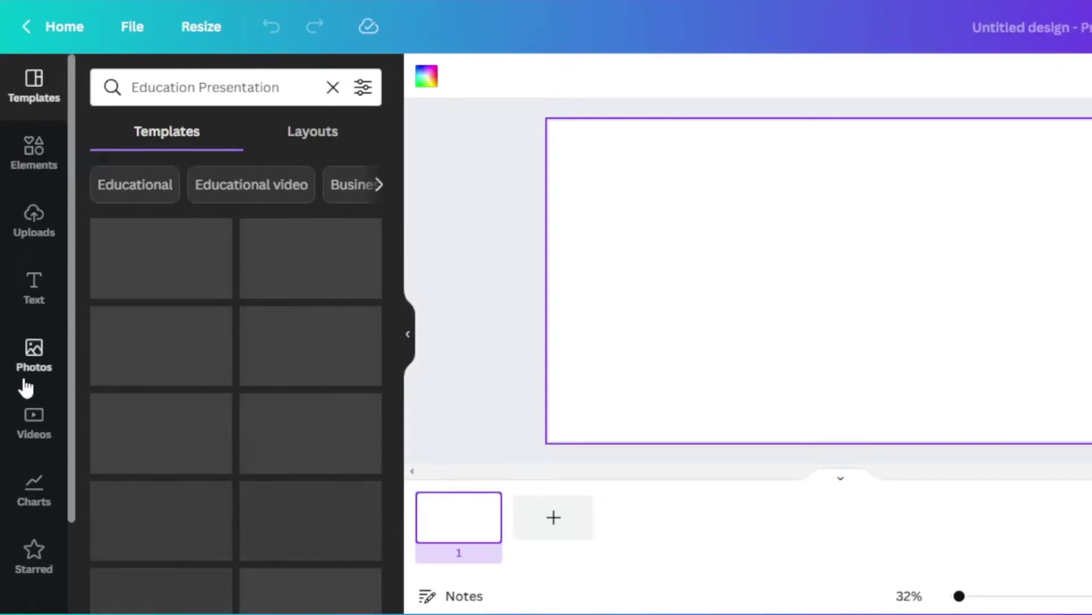
# Add the NR logo from the brand kit's Logos to the centre of the slide.
pyautogui.scroll(-2, 29, 444)
pyautogui.click(34, 584)
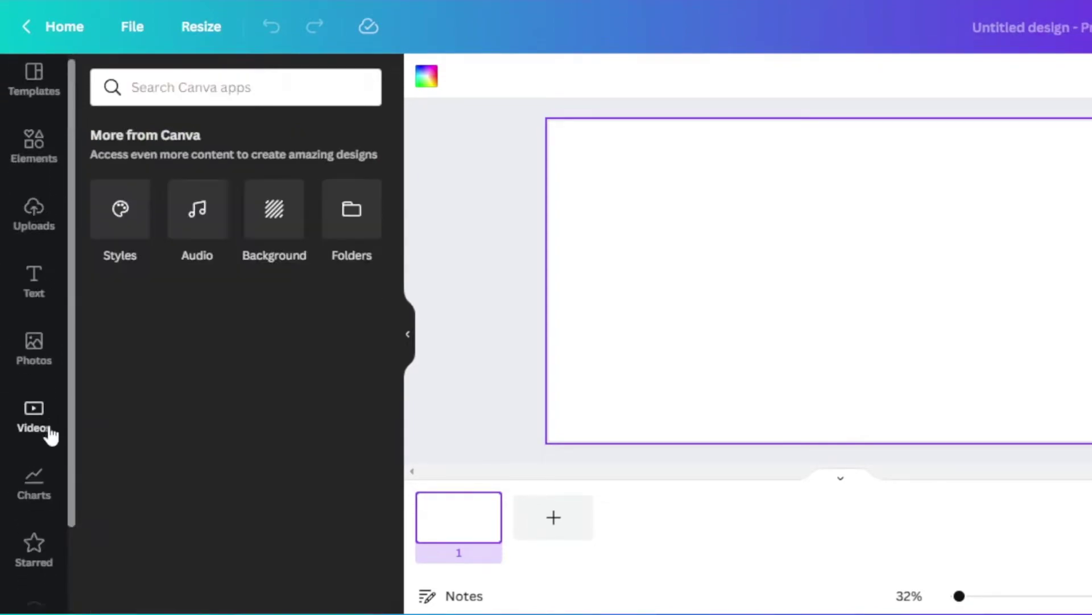
pyautogui.click(37, 523)
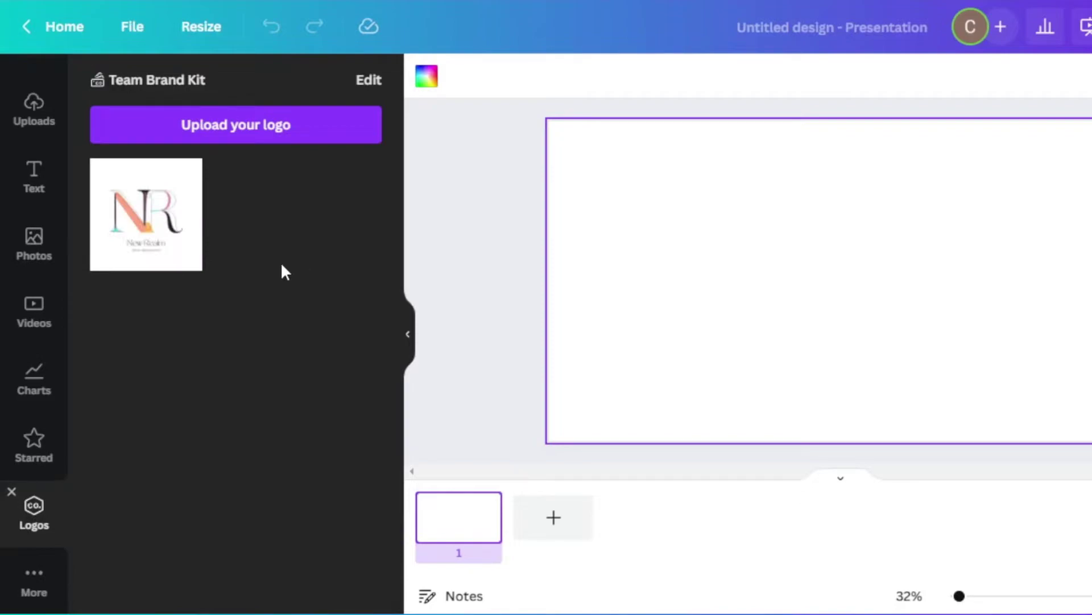
pyautogui.click(118, 220)
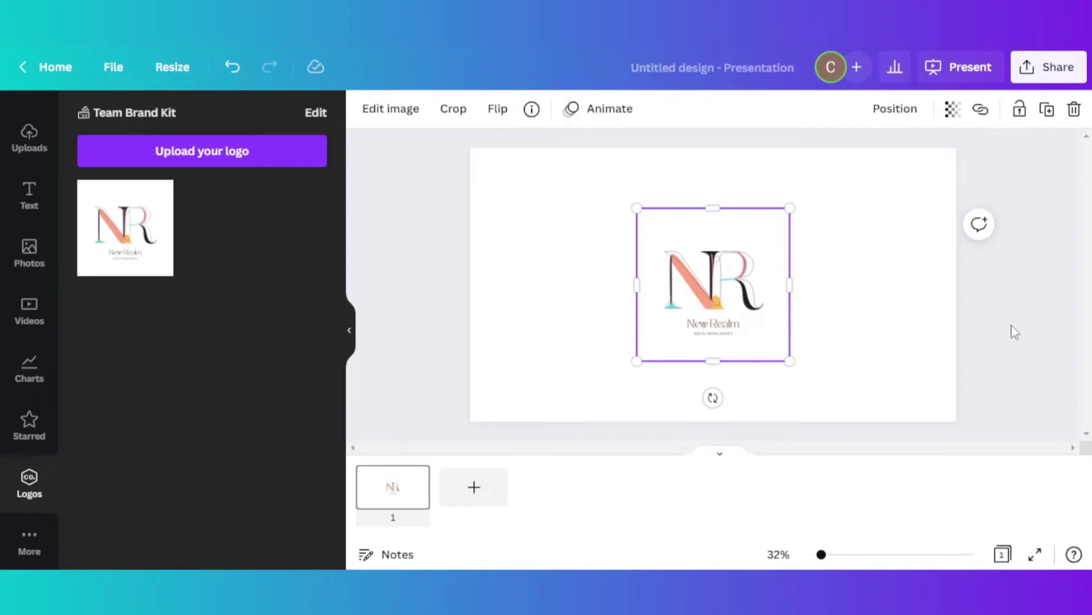
pyautogui.click(992, 331)
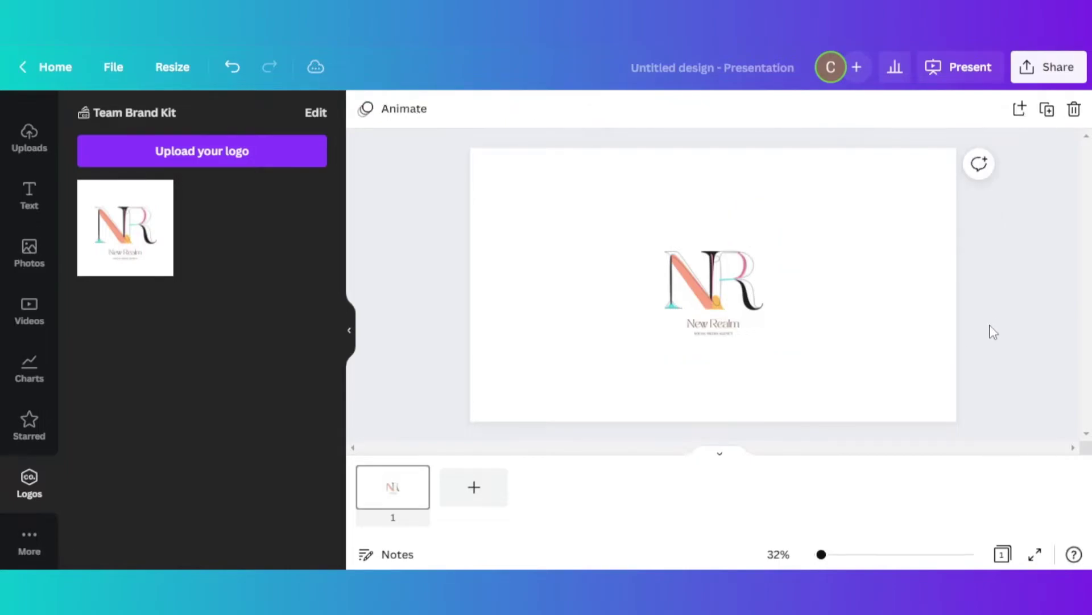
pyautogui.click(716, 287)
pyautogui.click(951, 328)
pyautogui.scroll(2, 38, 383)
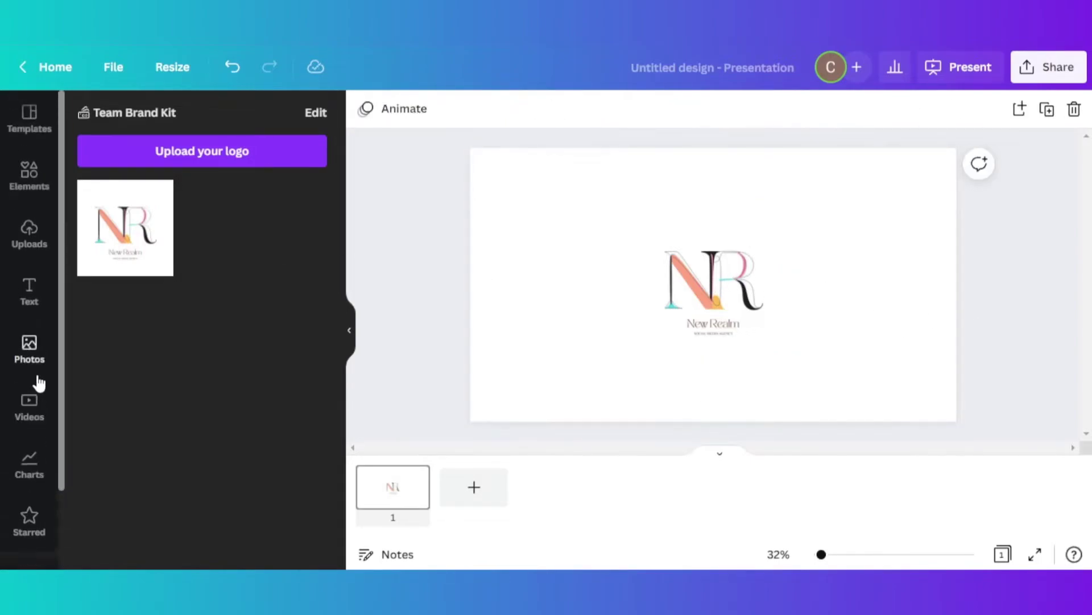
pyautogui.click(29, 174)
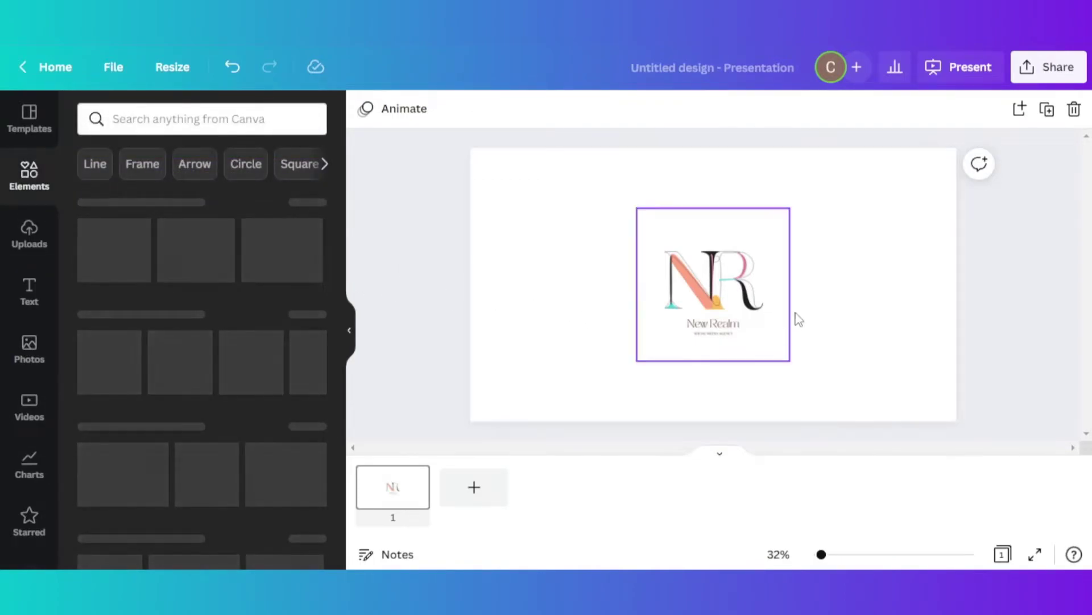
# Add a square outline frame and stretch it to cover the whole slide.
pyautogui.click(313, 316)
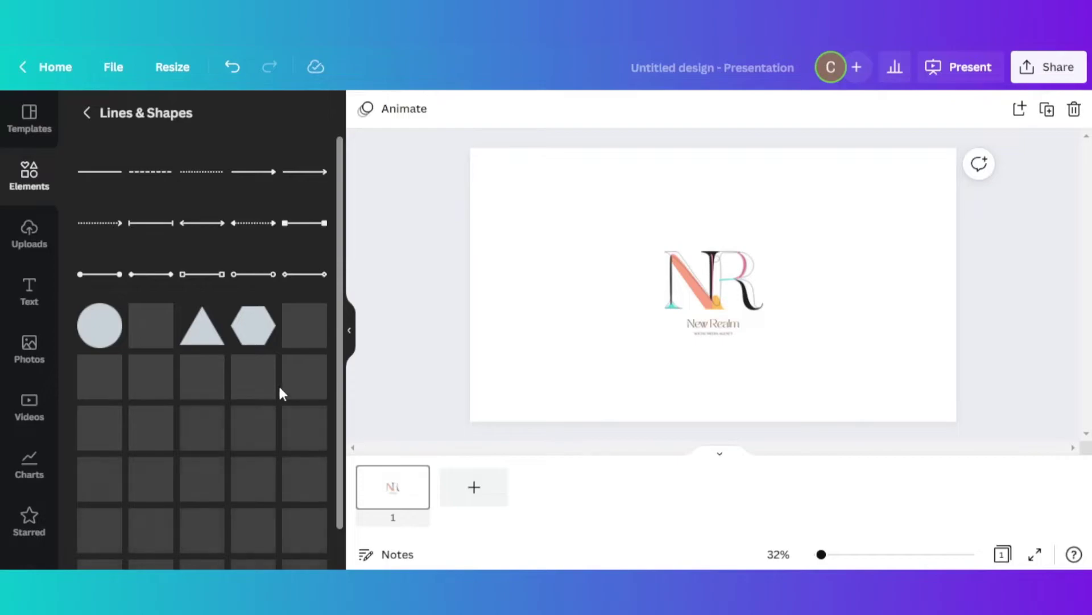
pyautogui.scroll(-1, 107, 485)
pyautogui.click(96, 496)
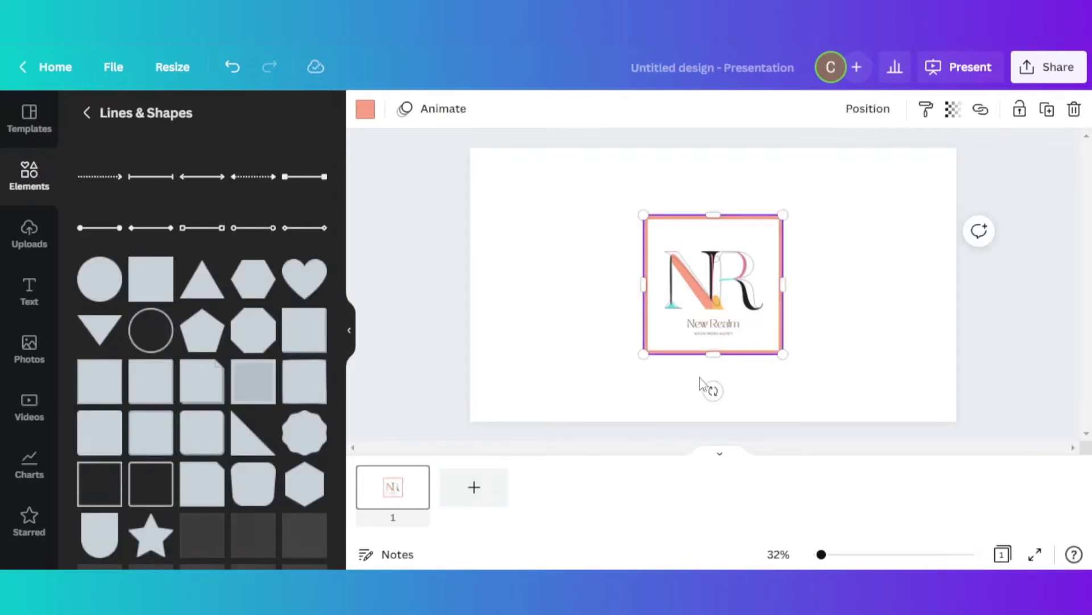
pyautogui.moveTo(763, 341); pyautogui.dragTo(743, 421)
pyautogui.moveTo(743, 288); pyautogui.dragTo(972, 324)
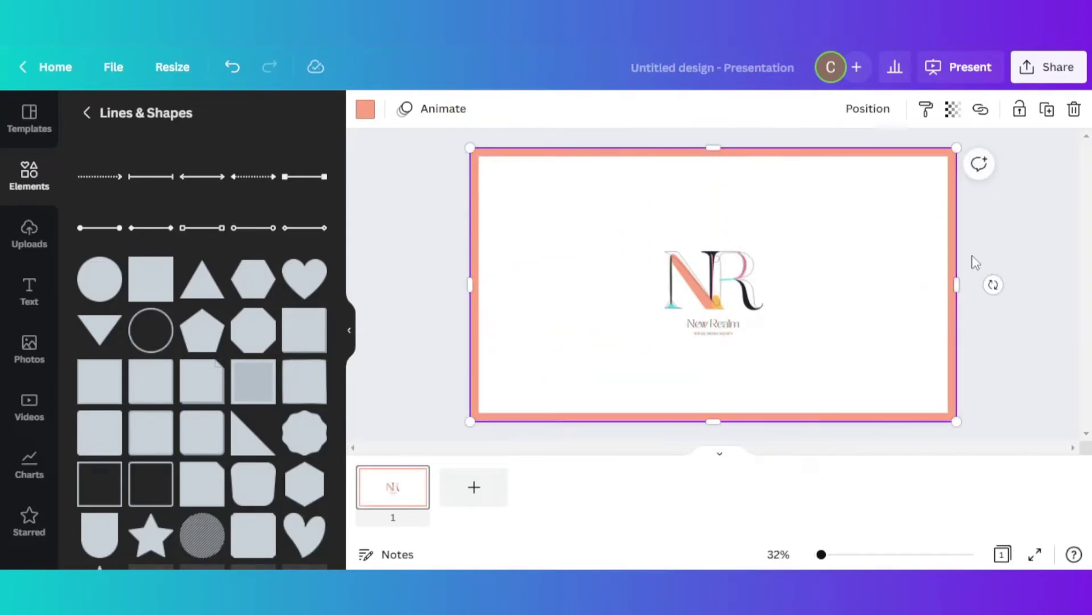
# Try the logo's cyan on the frame border, then keep it salmon.
pyautogui.click(366, 109)
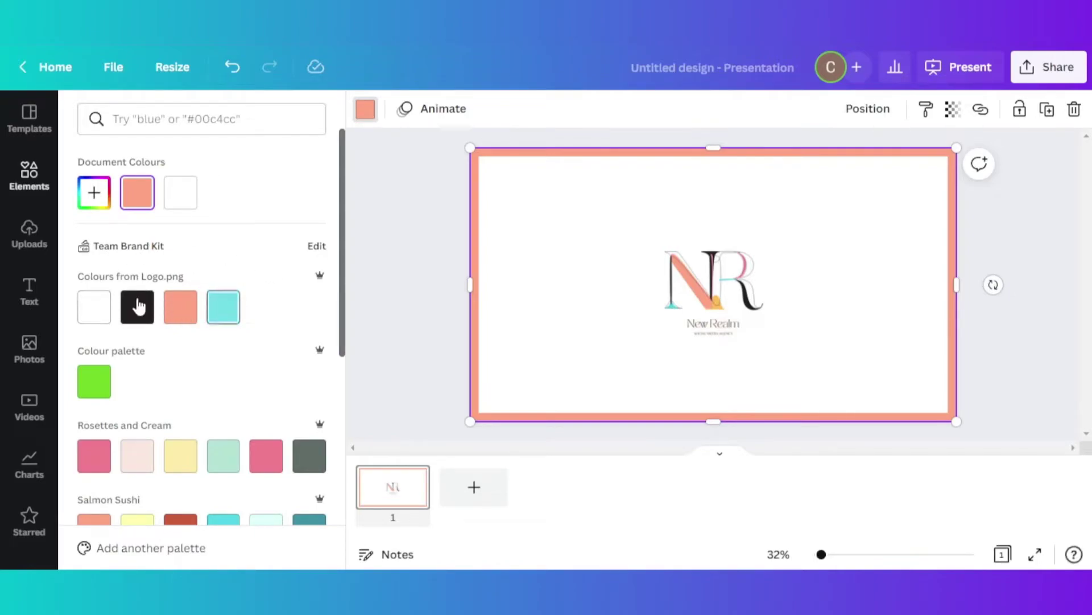
pyautogui.click(223, 310)
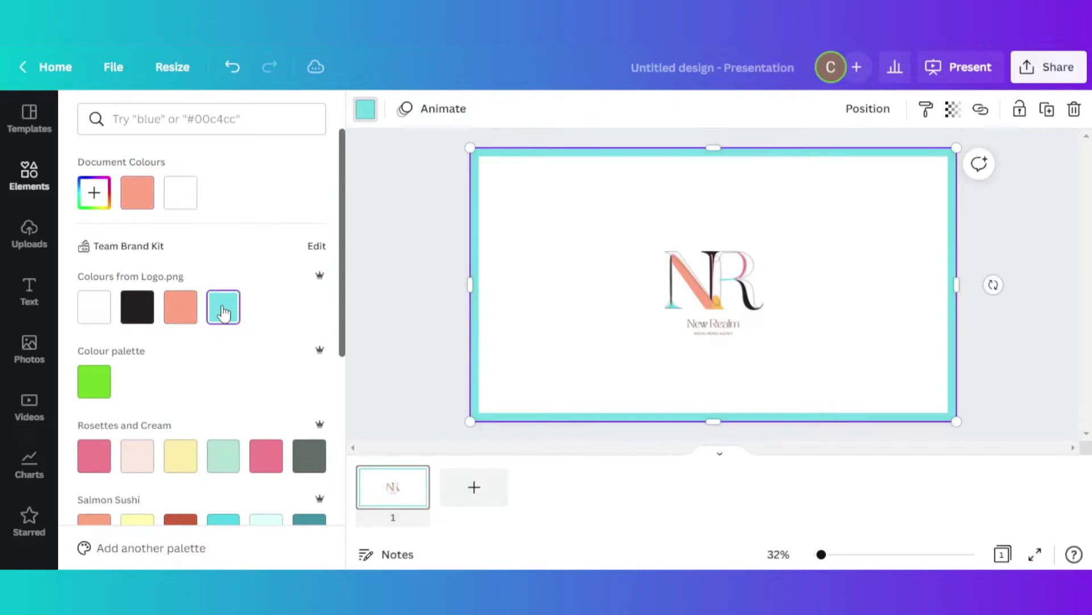
pyautogui.click(179, 316)
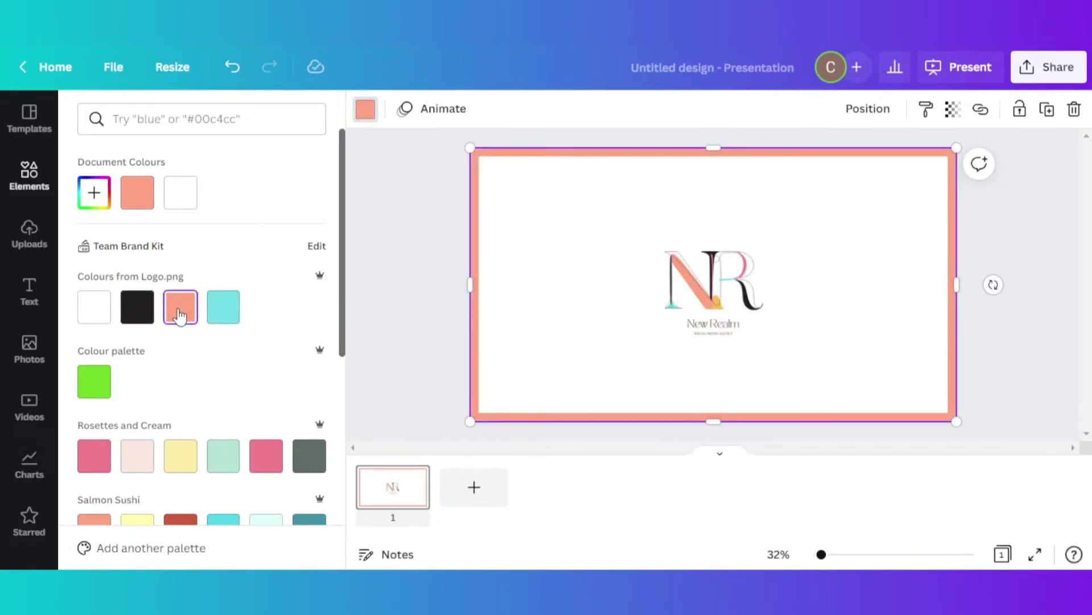
pyautogui.click(234, 316)
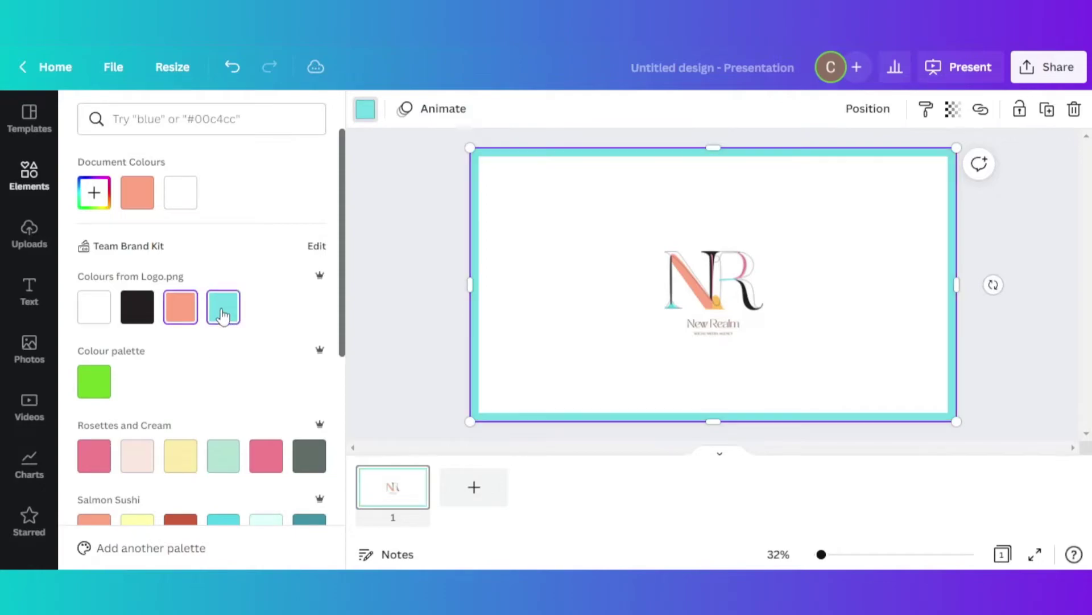
pyautogui.click(176, 315)
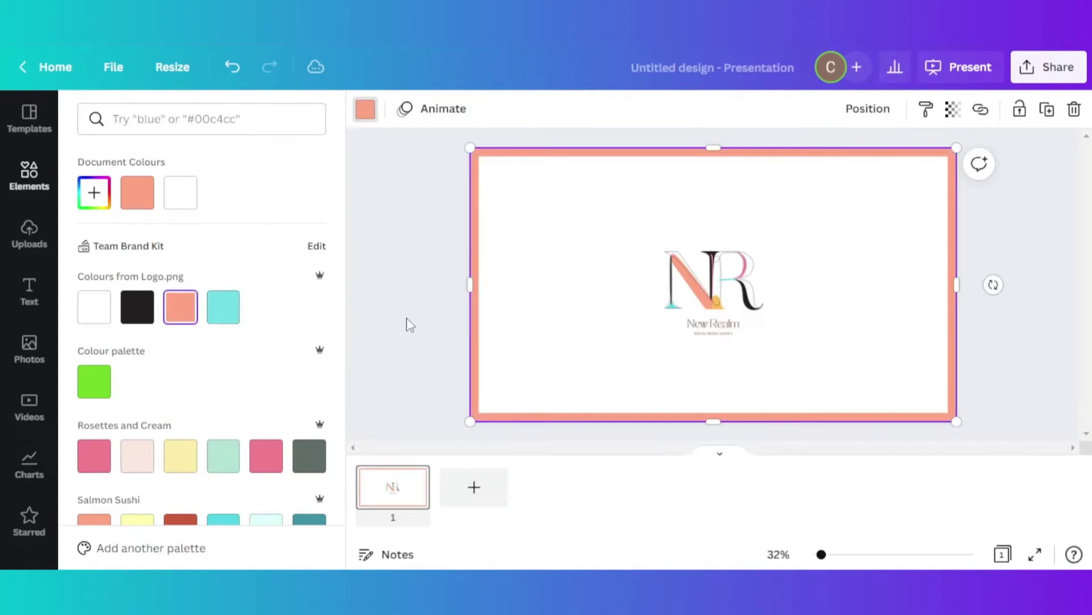
pyautogui.click(415, 246)
# Send the salmon frame behind the logo and centre it horizontally and vertically on the page.
pyautogui.click(758, 298)
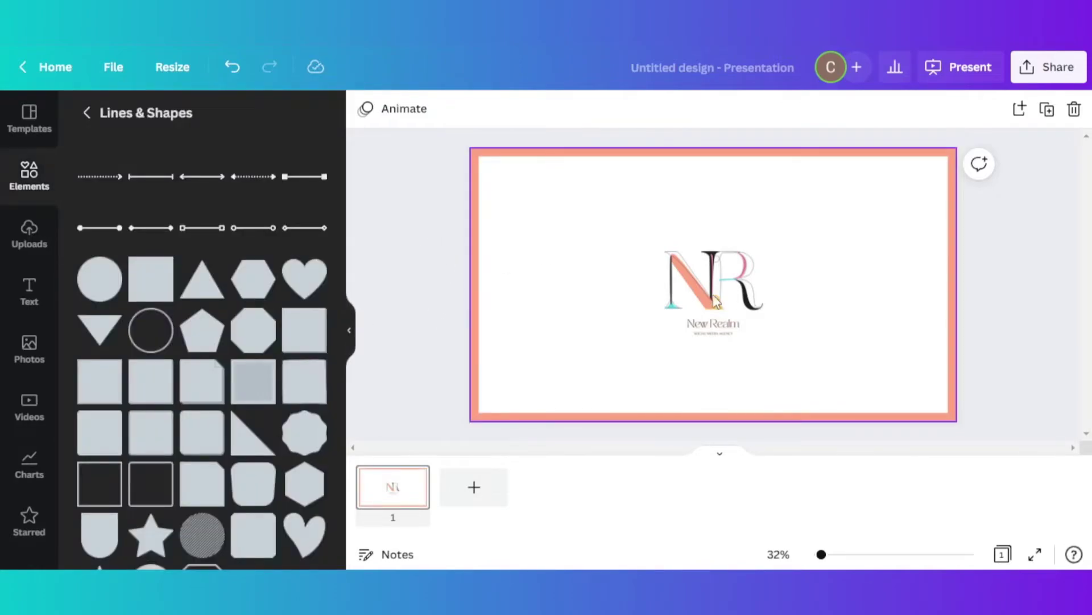
pyautogui.click(863, 110)
pyautogui.click(797, 165)
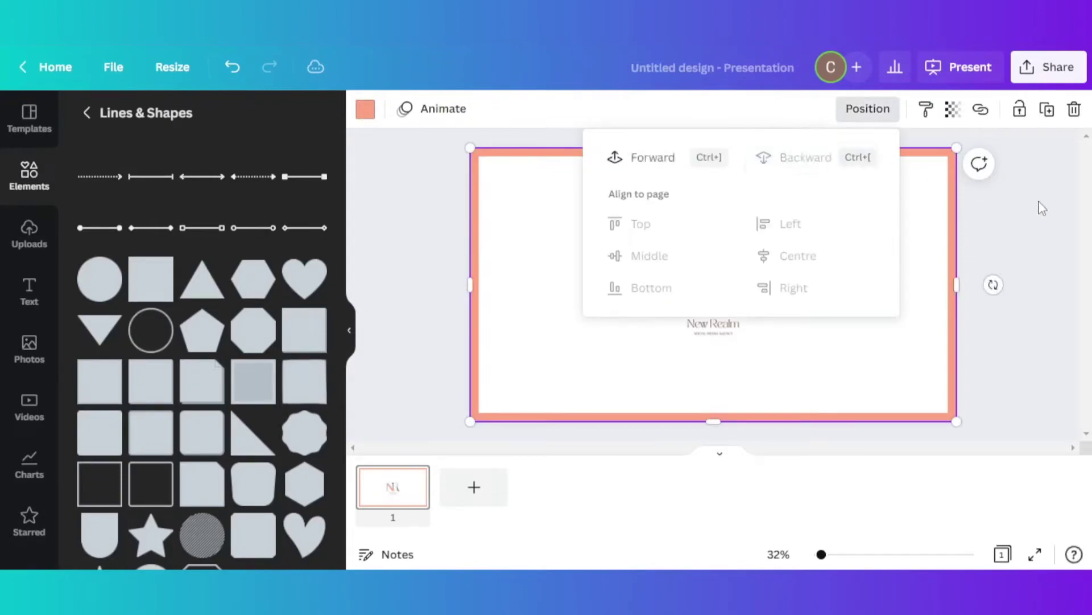
pyautogui.click(1047, 210)
pyautogui.click(1047, 210)
pyautogui.moveTo(790, 338); pyautogui.dragTo(753, 298)
pyautogui.click(885, 110)
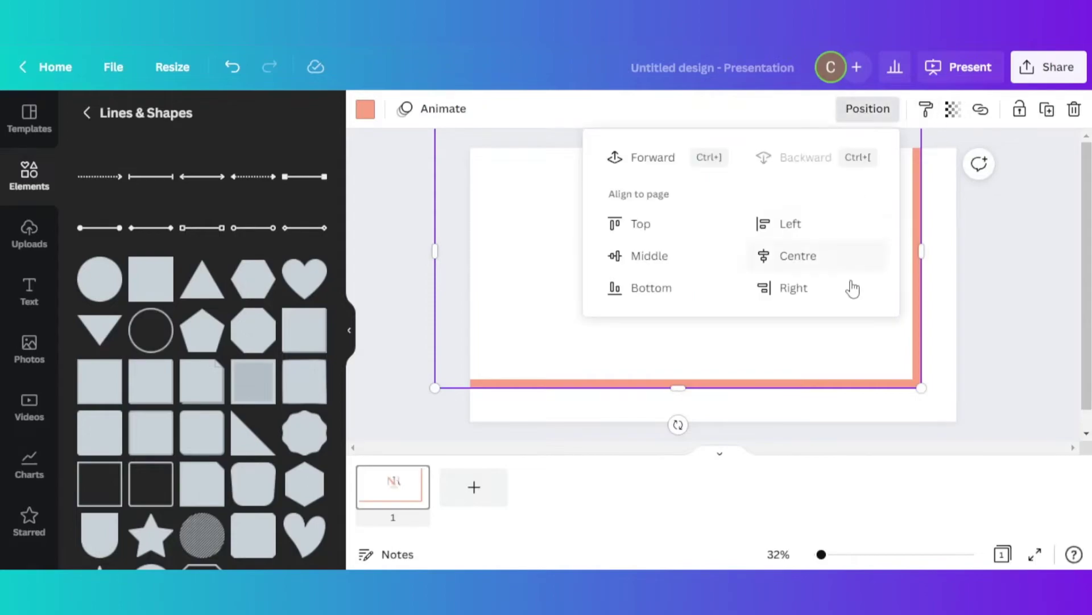
pyautogui.click(814, 264)
pyautogui.click(649, 256)
pyautogui.click(988, 283)
# Shrink and crop the NR logo and place it at the top centre.
pyautogui.click(791, 306)
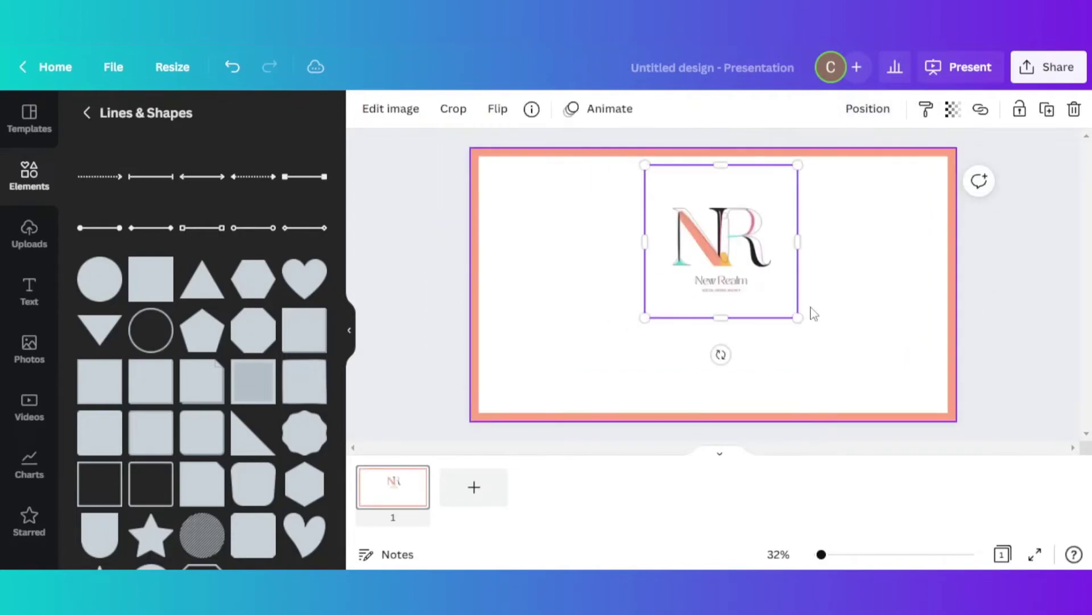
pyautogui.moveTo(746, 293); pyautogui.dragTo(727, 280)
pyautogui.moveTo(724, 214); pyautogui.dragTo(732, 205)
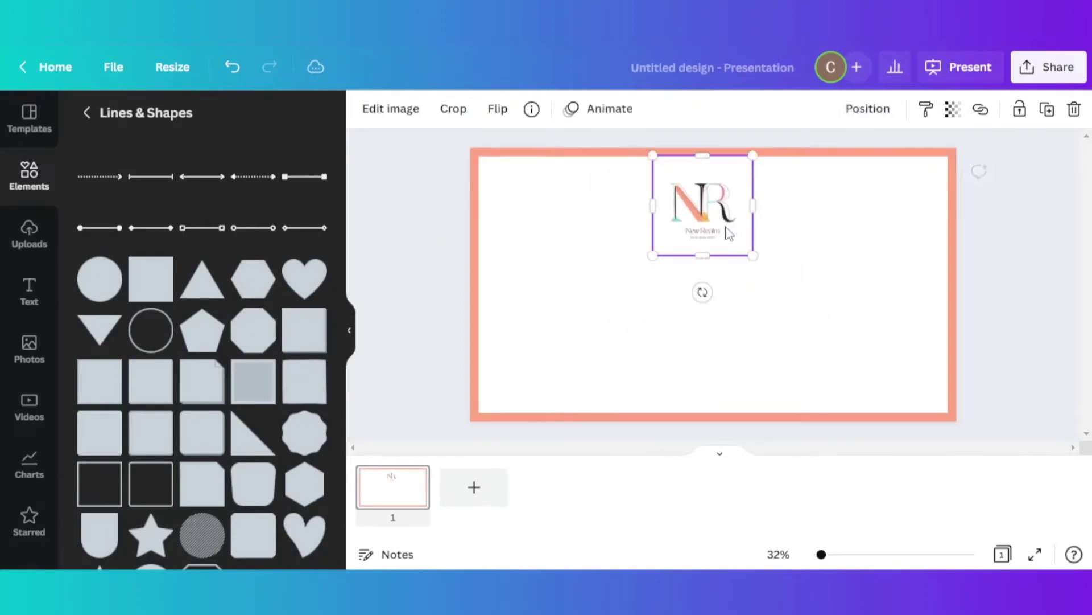
pyautogui.moveTo(703, 155); pyautogui.dragTo(703, 175)
pyautogui.moveTo(703, 256); pyautogui.dragTo(725, 203)
pyautogui.click(1060, 329)
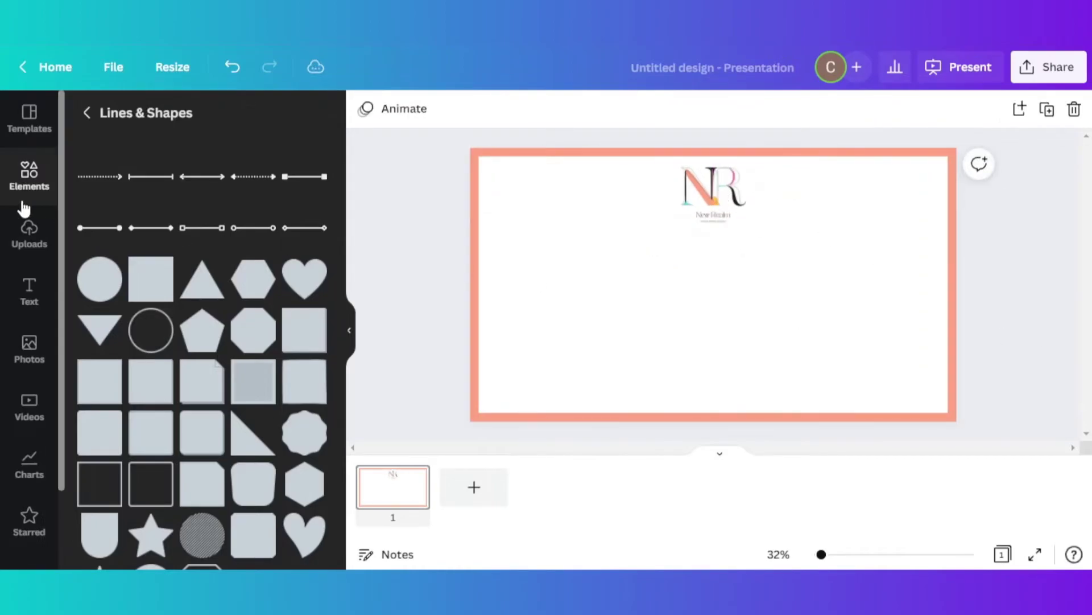
# Search the Elements library for 'megaphone' and show only Graphics results.
pyautogui.click(21, 291)
pyautogui.click(29, 175)
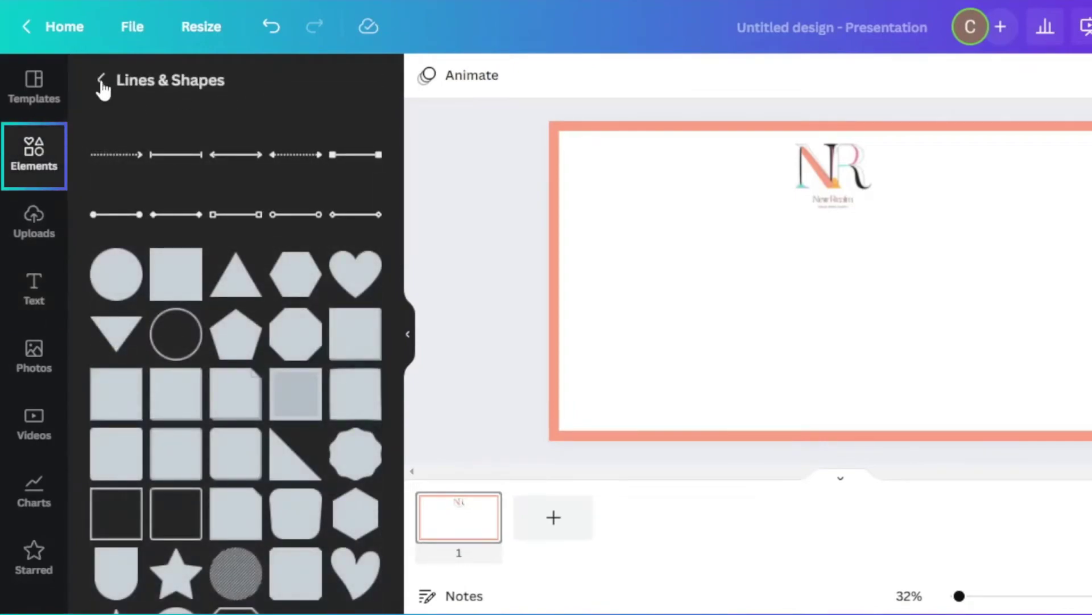
pyautogui.click(103, 82)
pyautogui.click(228, 88)
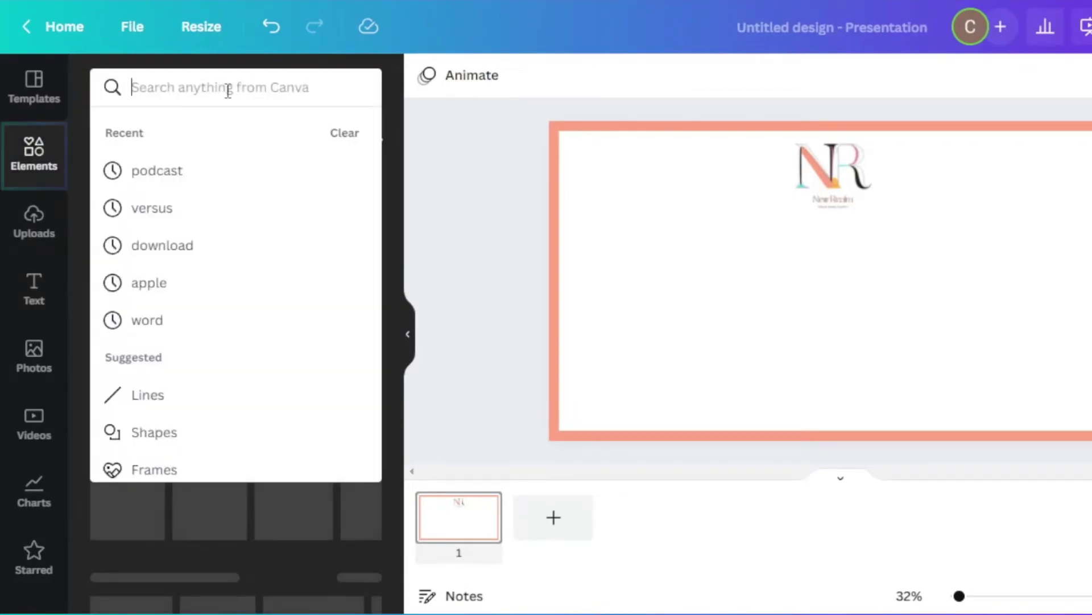
pyautogui.write('m')
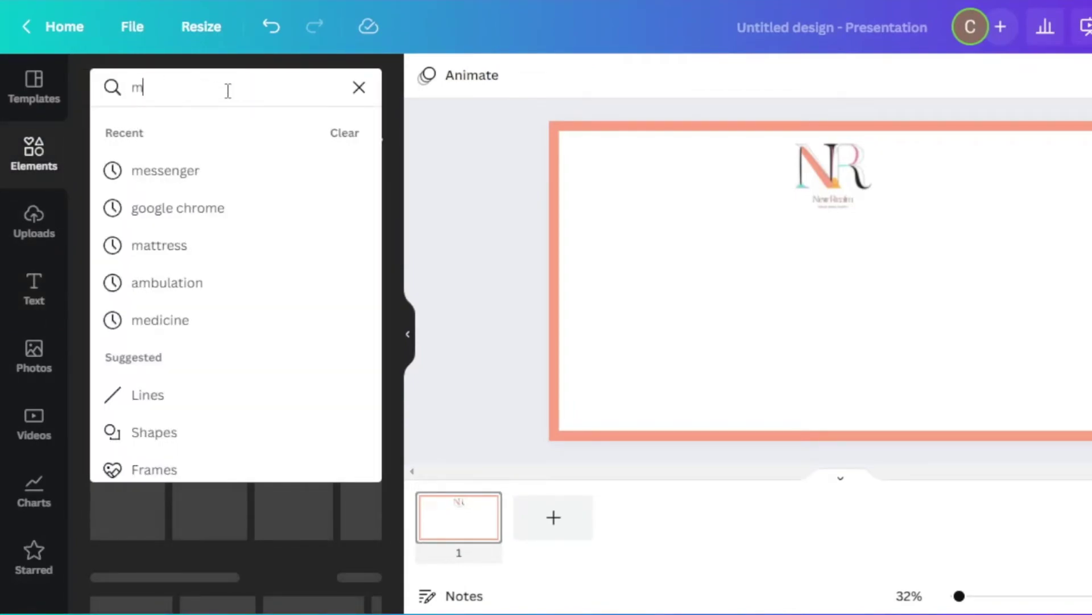
pyautogui.write('egaphone')
pyautogui.press('Return')
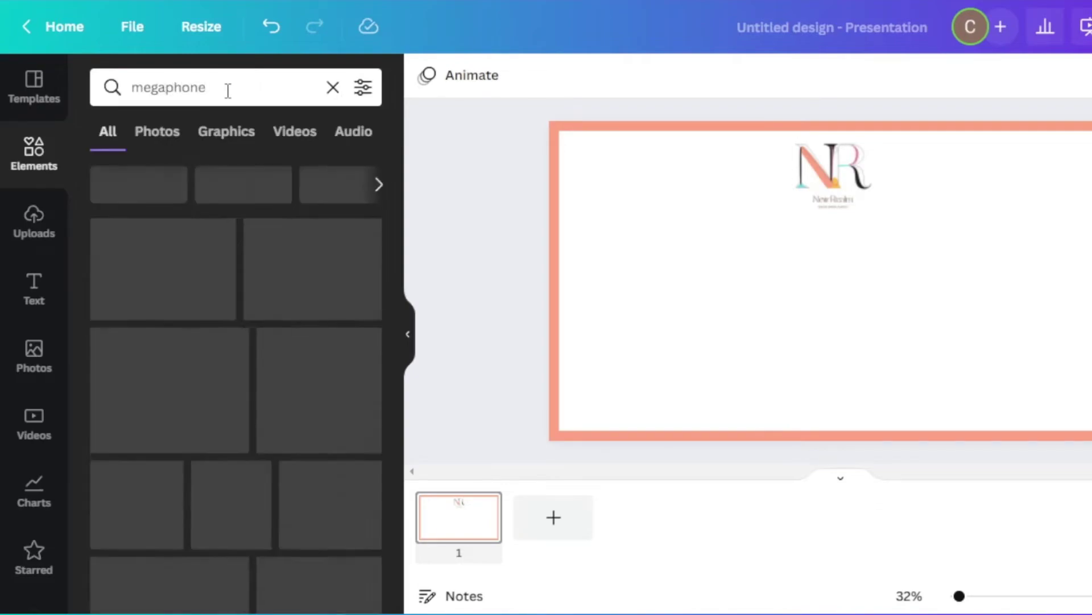
pyautogui.click(244, 142)
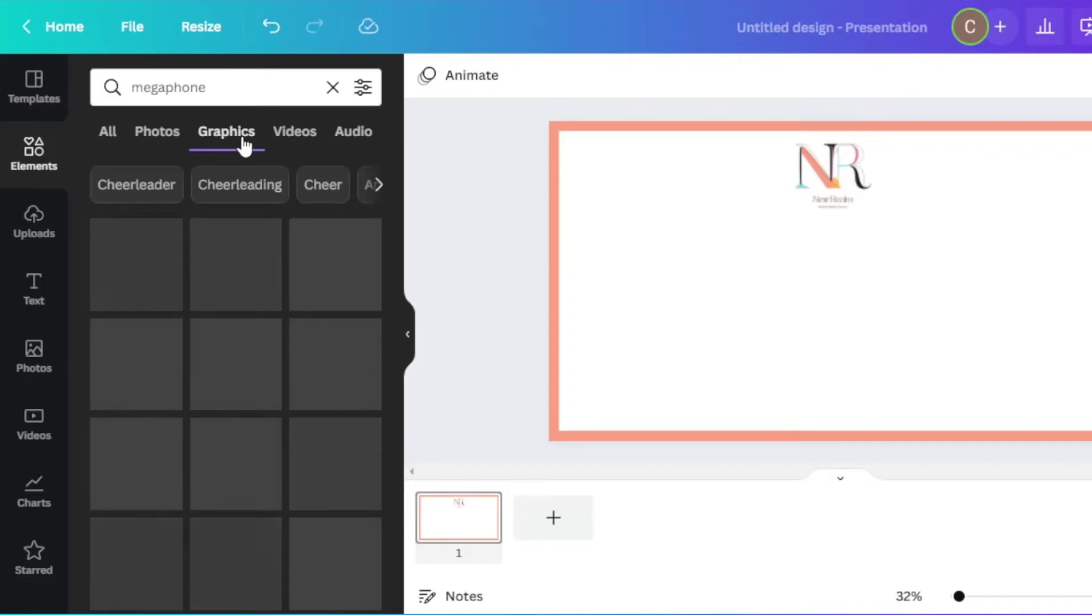
# Add the blue megaphone graphic to the slide, discarding the green one.
pyautogui.click(245, 253)
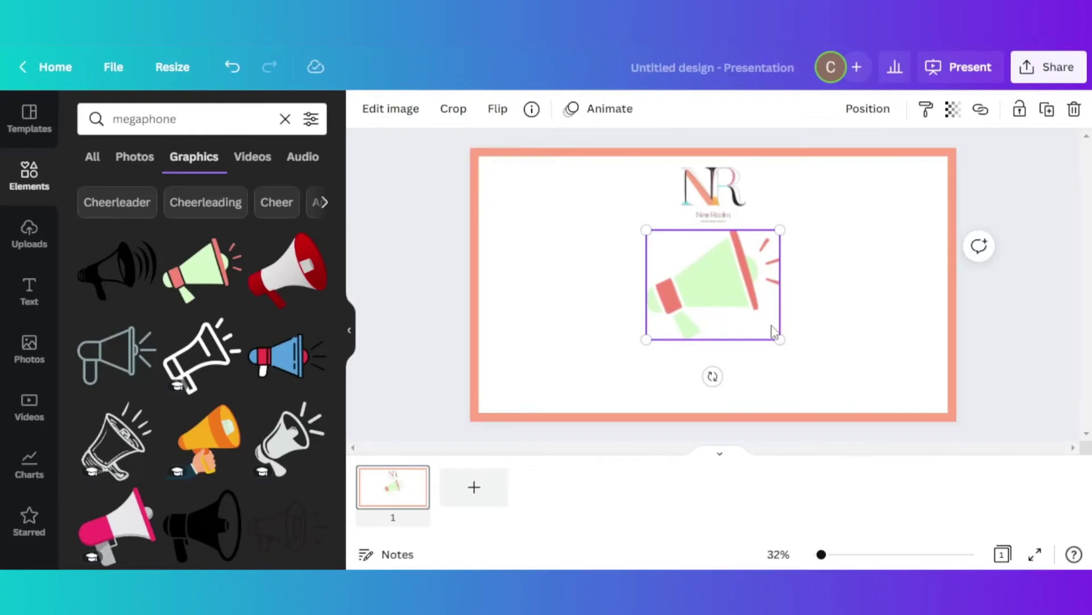
pyautogui.press('Delete')
pyautogui.scroll(-3, 202, 342)
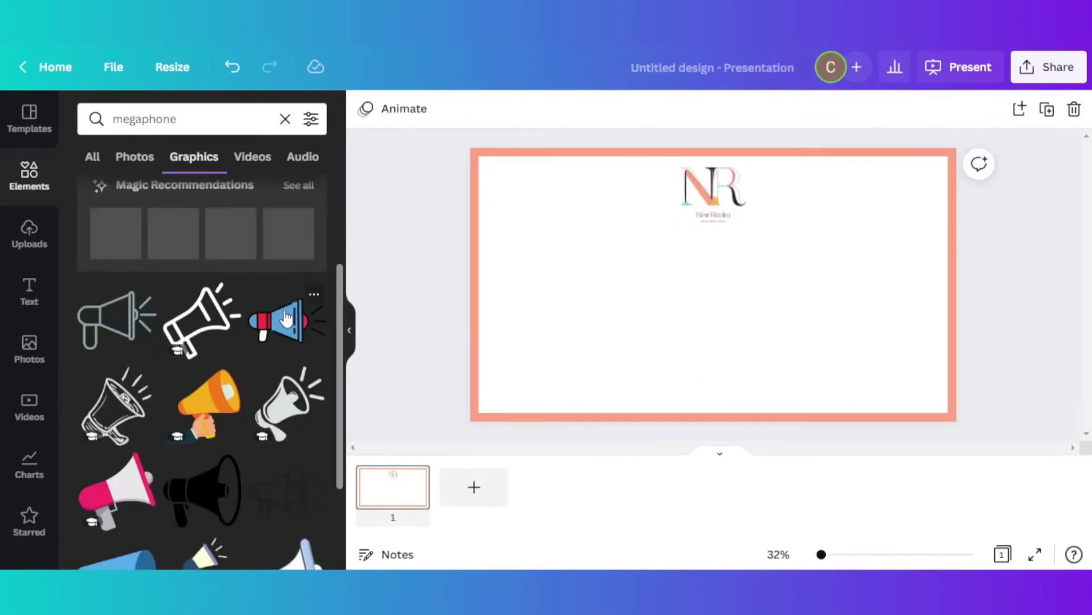
pyautogui.click(288, 321)
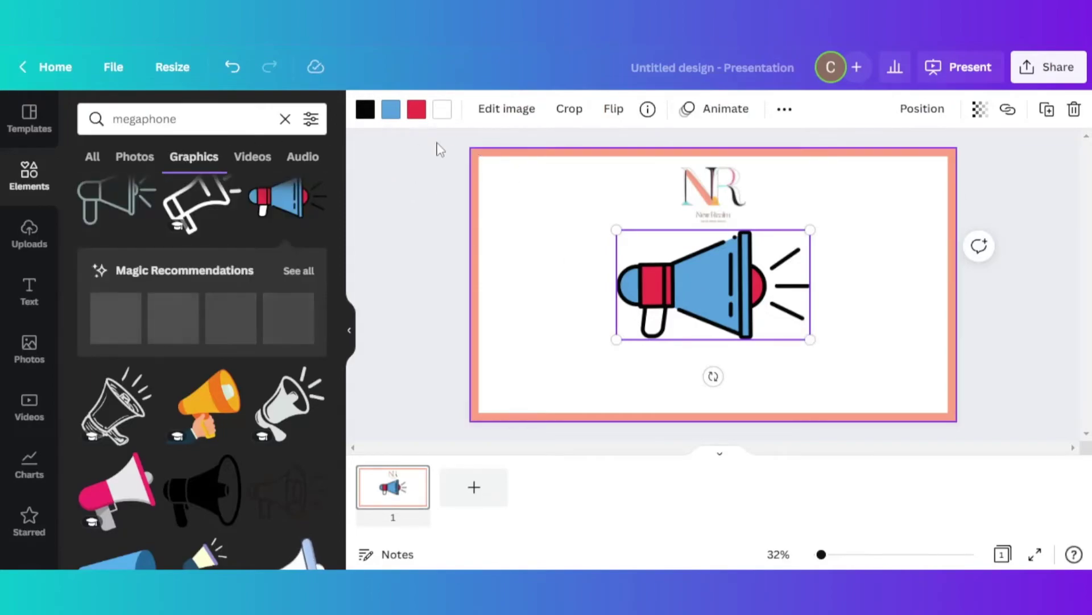
# Recolour the megaphone's blue parts salmon and shrink it.
pyautogui.click(391, 109)
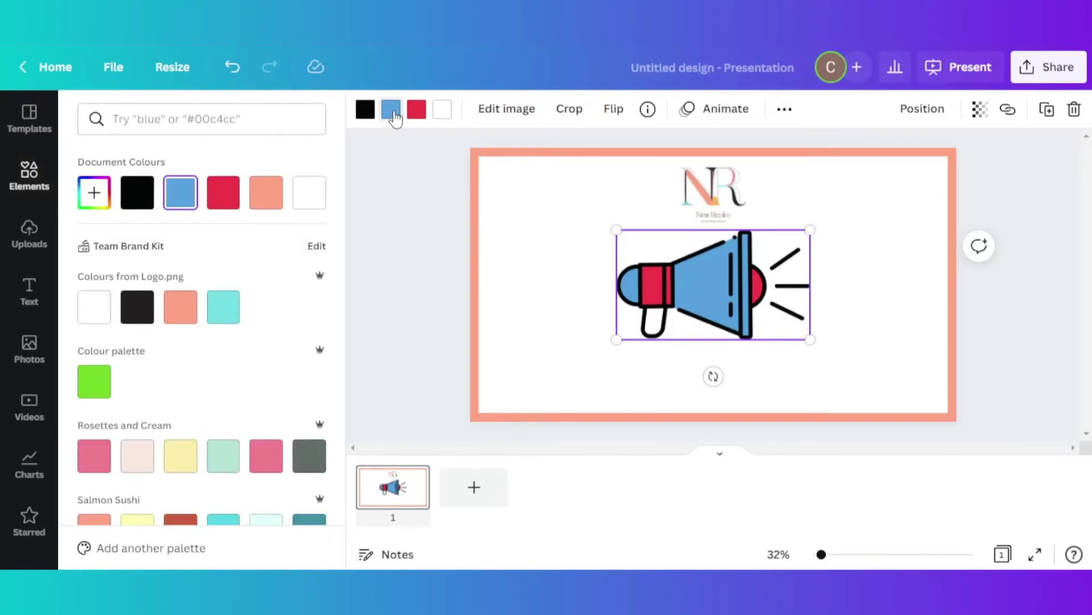
pyautogui.click(179, 307)
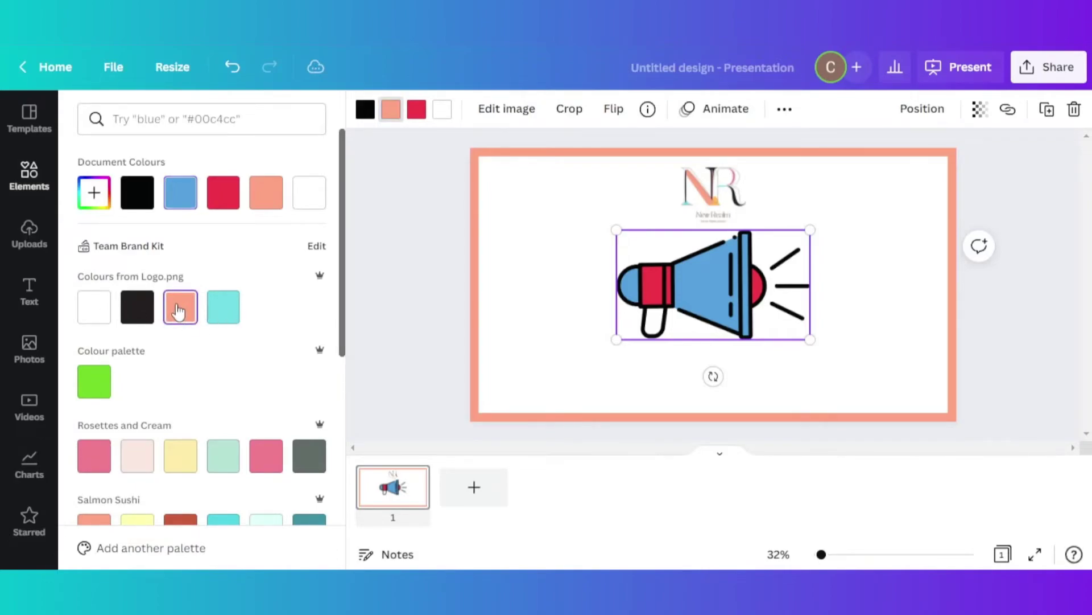
pyautogui.click(452, 146)
pyautogui.click(932, 336)
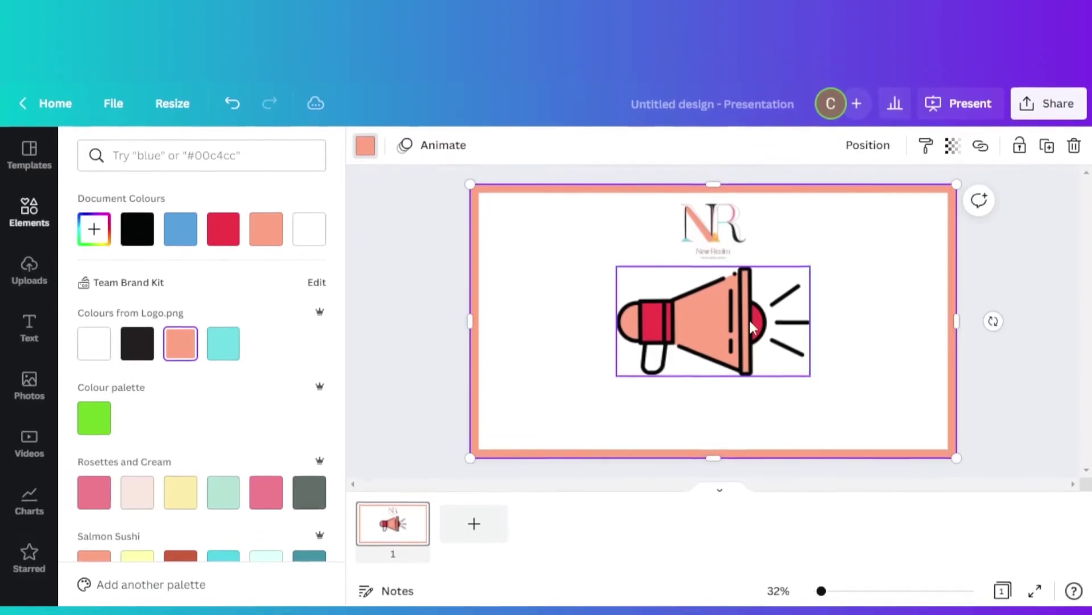
pyautogui.click(711, 273)
pyautogui.moveTo(747, 284); pyautogui.dragTo(742, 284)
pyautogui.moveTo(741, 331); pyautogui.dragTo(747, 331)
pyautogui.click(29, 222)
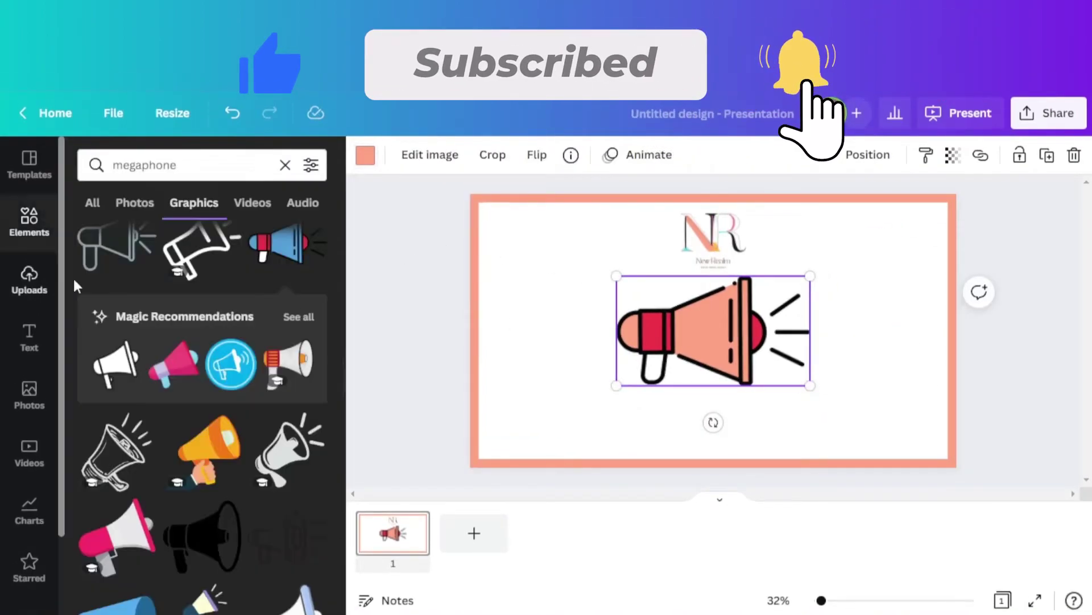
pyautogui.moveTo(810, 385); pyautogui.dragTo(763, 356)
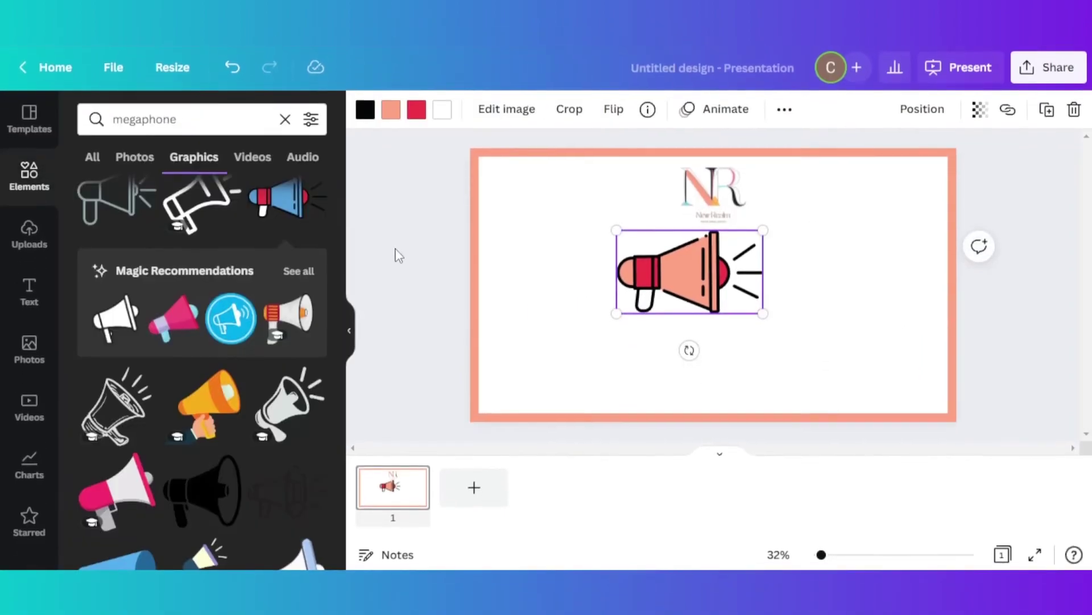
# Make the megaphone's red parts teal and outlines dark, then place it below the logo.
pyautogui.click(416, 152)
pyautogui.click(228, 319)
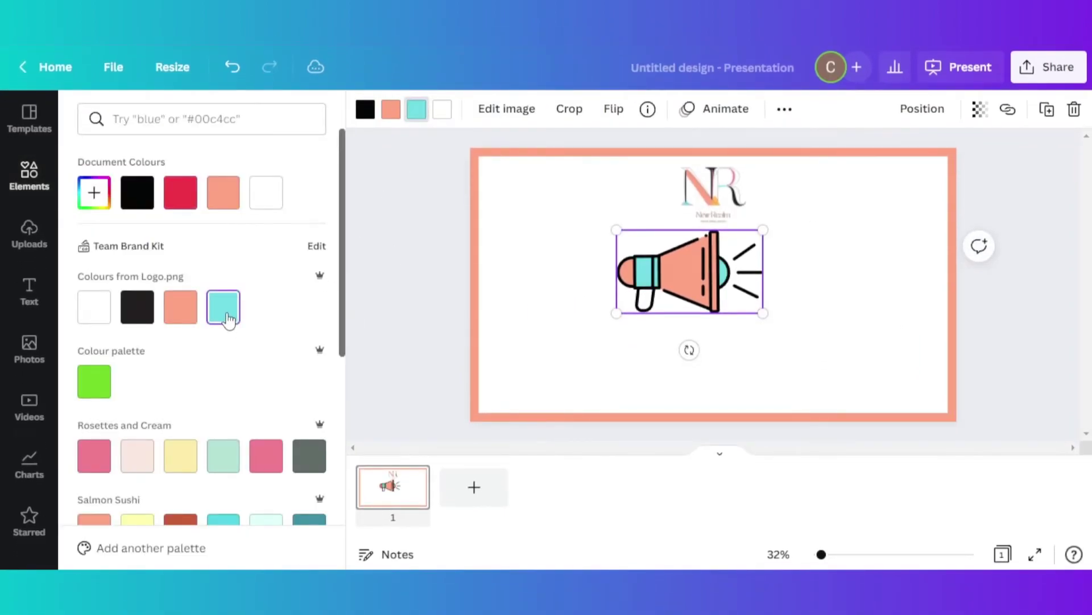
pyautogui.click(366, 110)
pyautogui.click(266, 192)
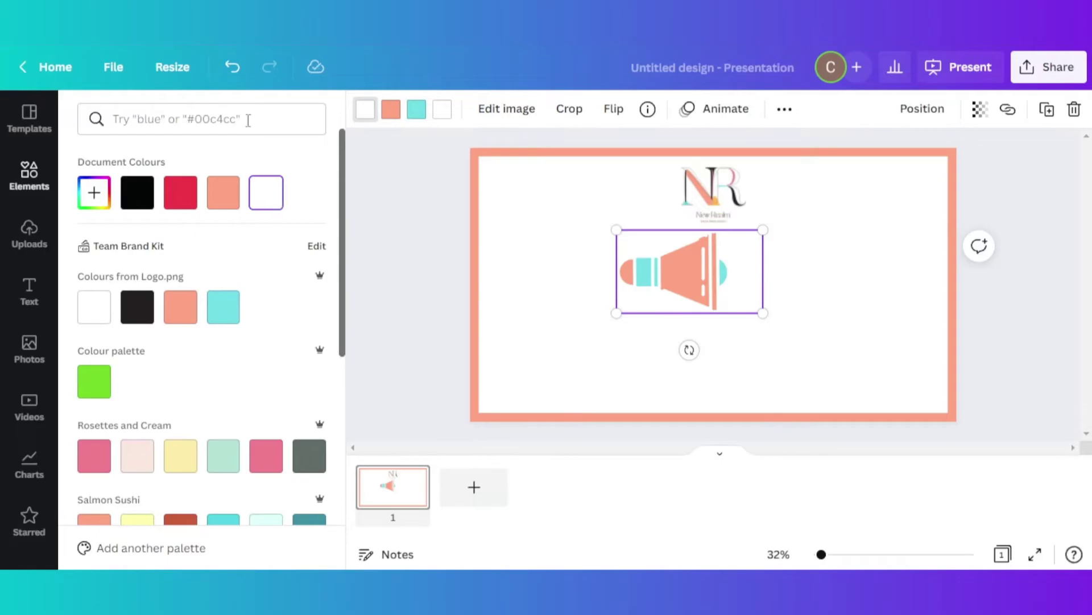
pyautogui.click(137, 307)
pyautogui.moveTo(701, 264); pyautogui.dragTo(639, 294)
pyautogui.click(425, 261)
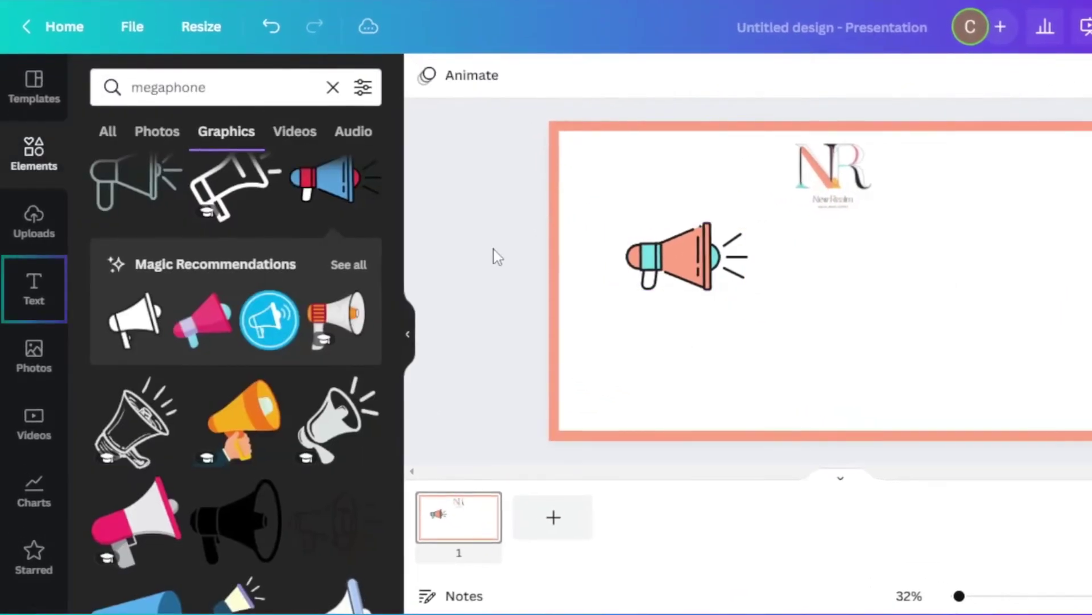
# Add a 'COMING SOON' heading, enlarged and placed beside the megaphone.
pyautogui.click(41, 297)
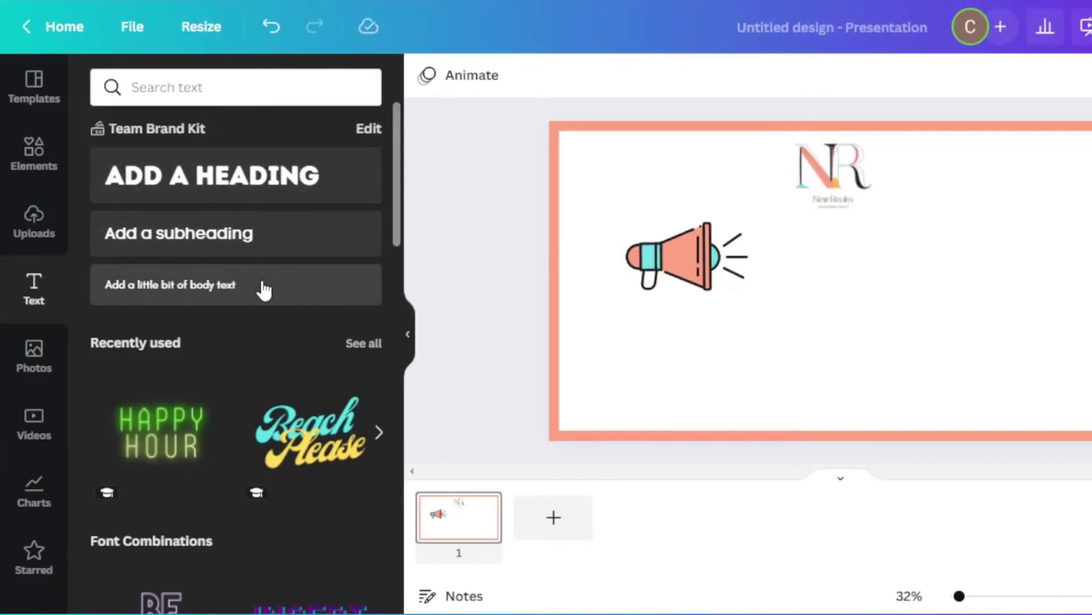
pyautogui.click(287, 179)
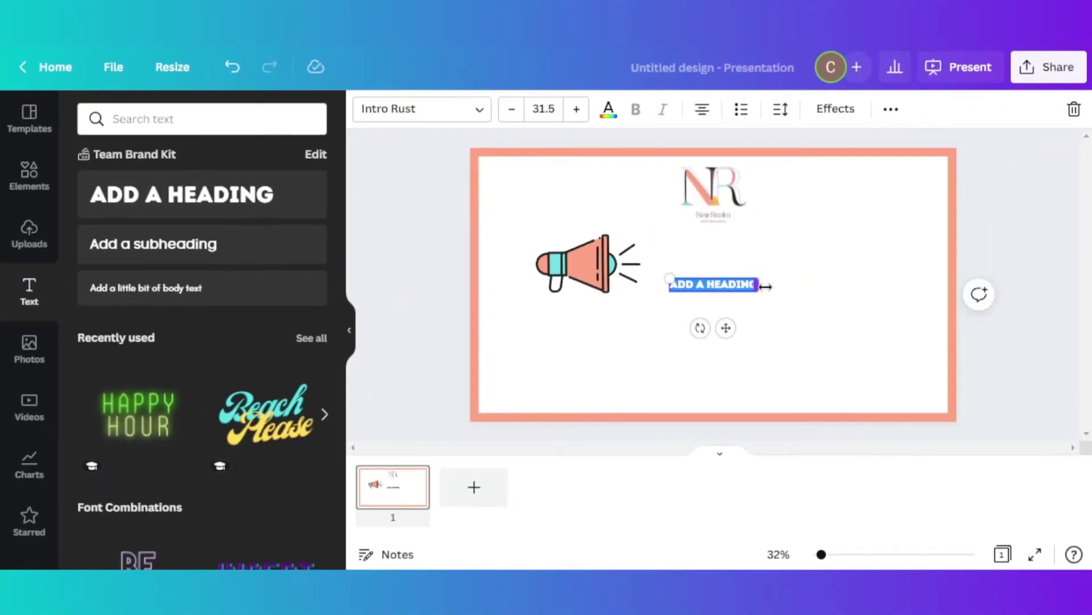
pyautogui.write('COMING S')
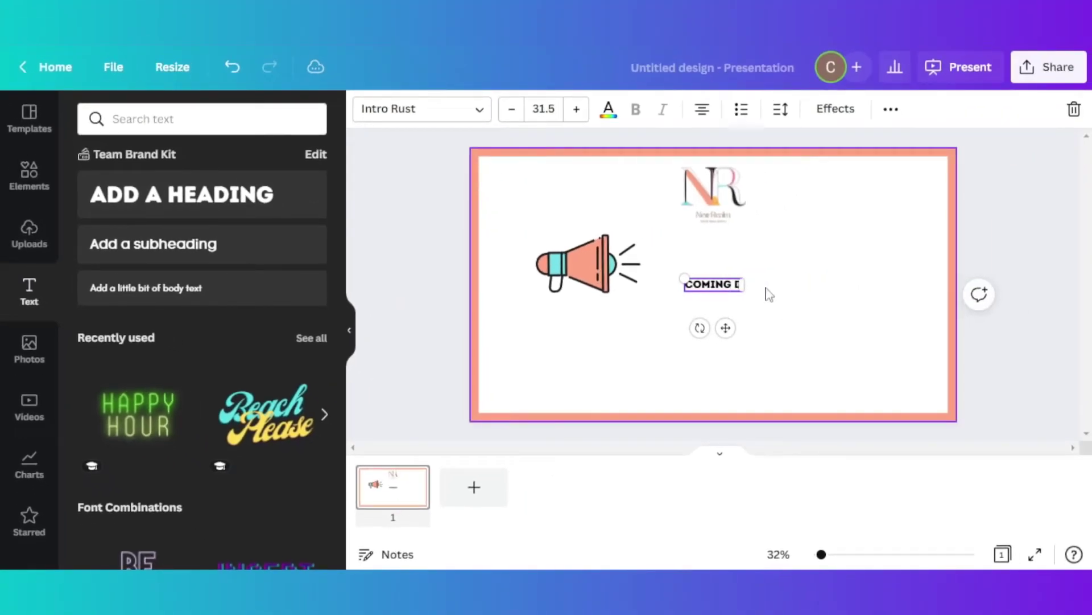
pyautogui.write('OON')
pyautogui.moveTo(674, 276); pyautogui.dragTo(503, 209)
pyautogui.moveTo(672, 270); pyautogui.dragTo(790, 264)
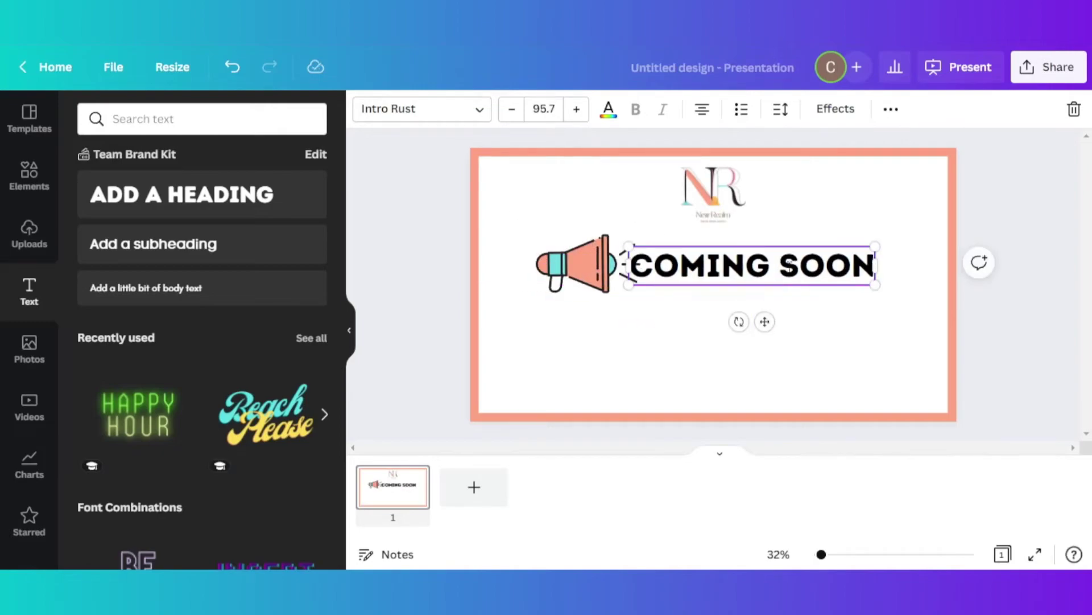
# Tighten the heading's line spacing to 0.54, left-align it, and enlarge it slightly.
pyautogui.click(780, 108)
pyautogui.moveTo(848, 232); pyautogui.dragTo(798, 228)
pyautogui.click(702, 111)
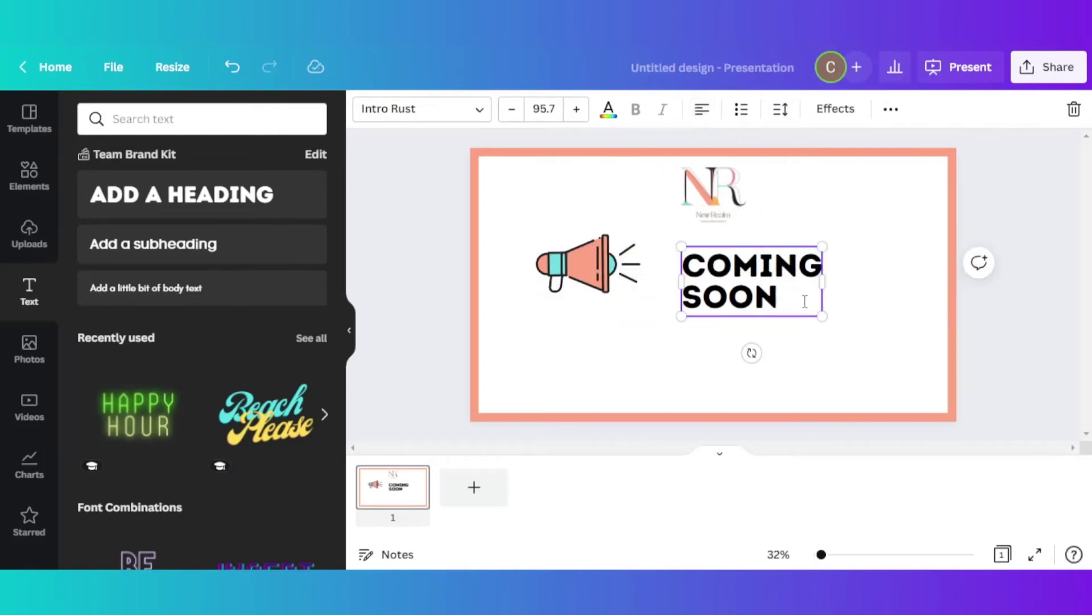
pyautogui.moveTo(821, 314)
pyautogui.mouseDown()
pyautogui.moveTo(873, 340)
pyautogui.moveTo(814, 309)
pyautogui.mouseUp()
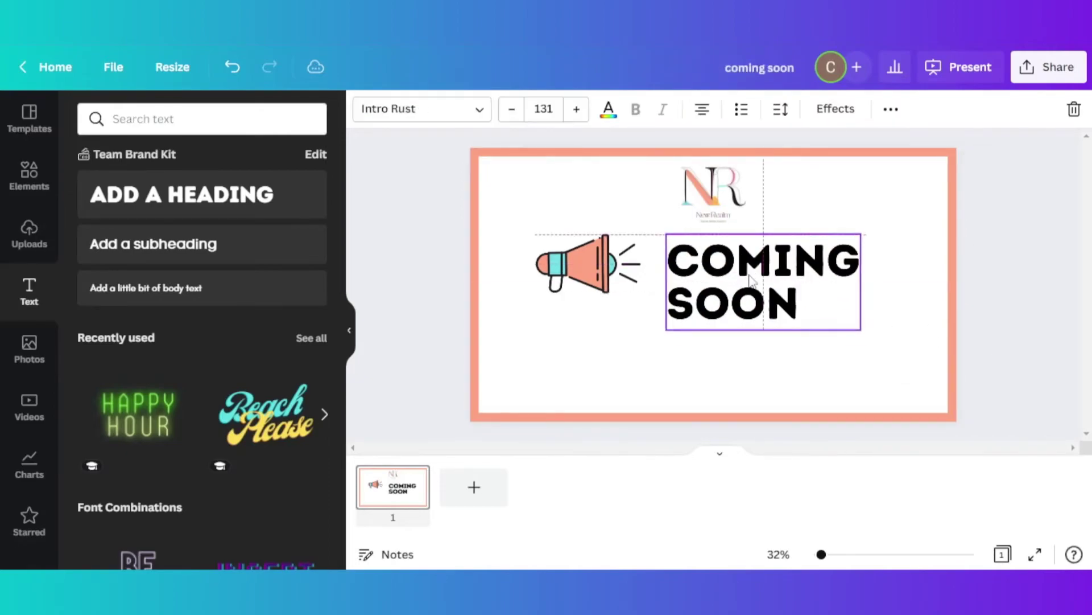
pyautogui.click(601, 272)
# Add a subheading 'On December 25, 2022' aligned under SOON.
pyautogui.click(834, 213)
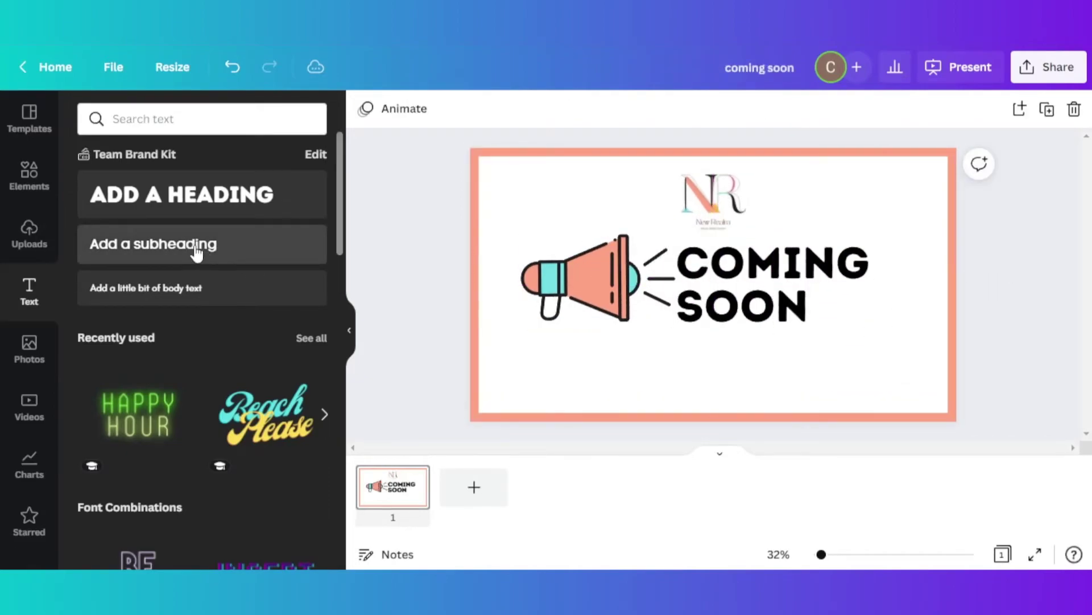
pyautogui.moveTo(691, 286); pyautogui.dragTo(653, 333)
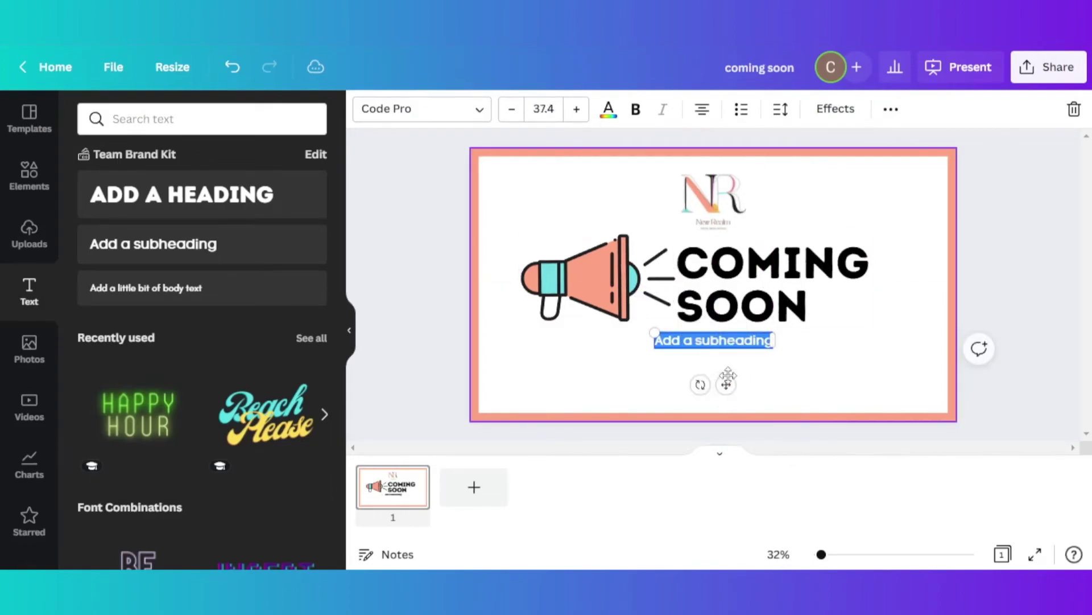
pyautogui.moveTo(750, 380); pyautogui.dragTo(753, 383)
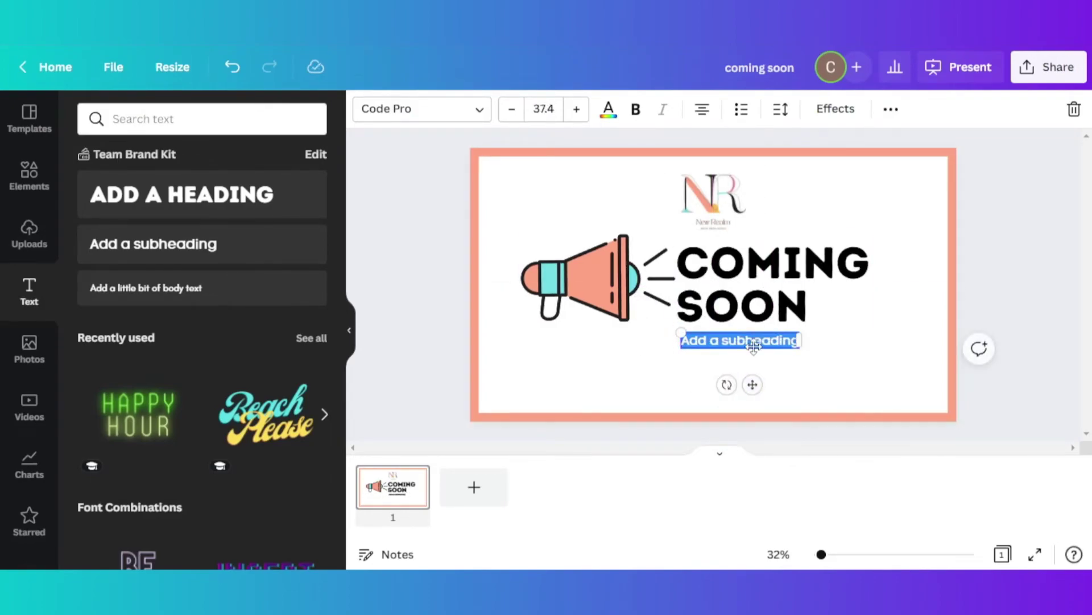
pyautogui.write('Or')
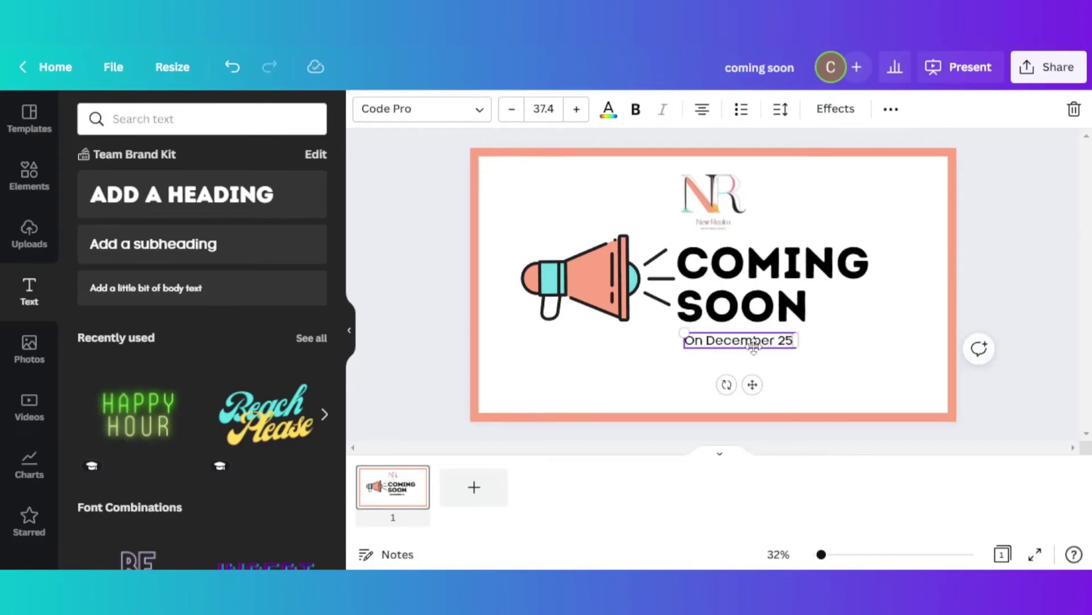
pyautogui.write(' December 25, 2022')
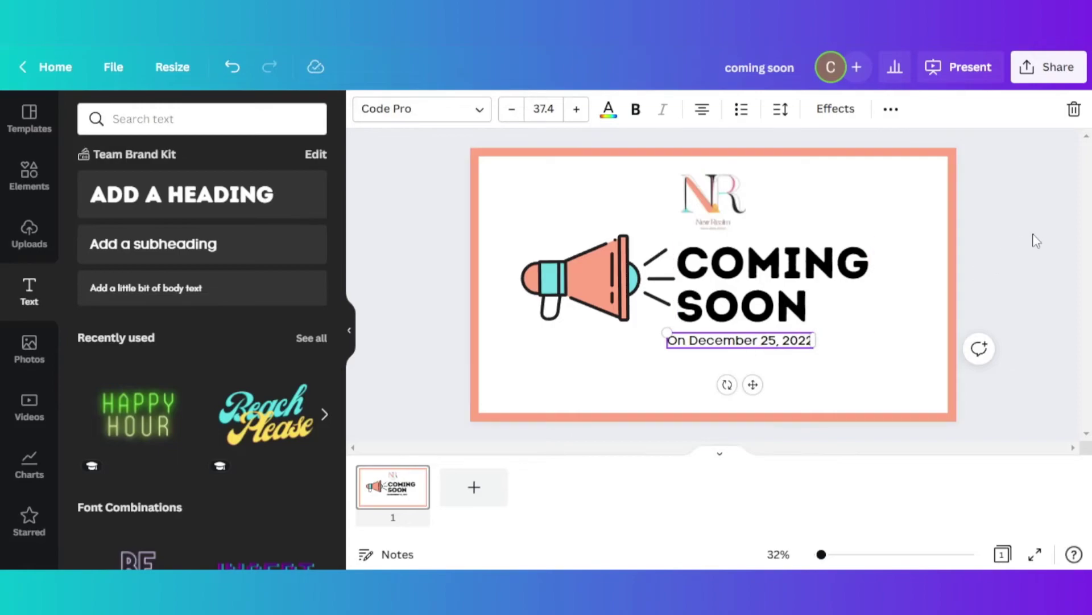
pyautogui.click(753, 352)
pyautogui.moveTo(754, 352); pyautogui.dragTo(762, 353)
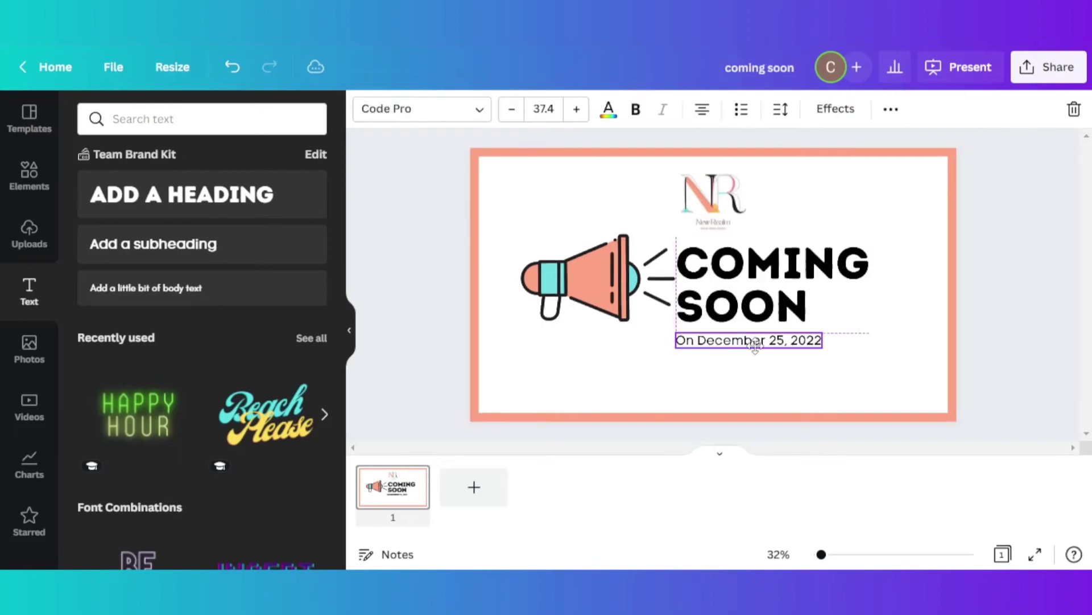
pyautogui.click(1033, 309)
# Add a small body-text line 'Held' aligned beneath the date.
pyautogui.moveTo(493, 300); pyautogui.dragTo(641, 342)
pyautogui.moveTo(700, 402); pyautogui.dragTo(734, 396)
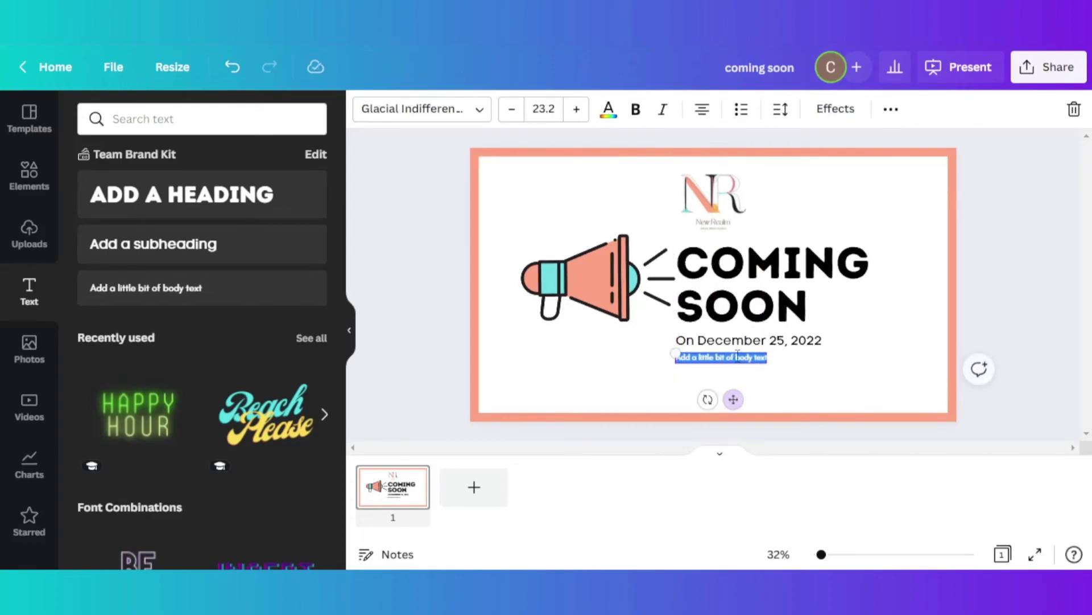
pyautogui.write('Held')
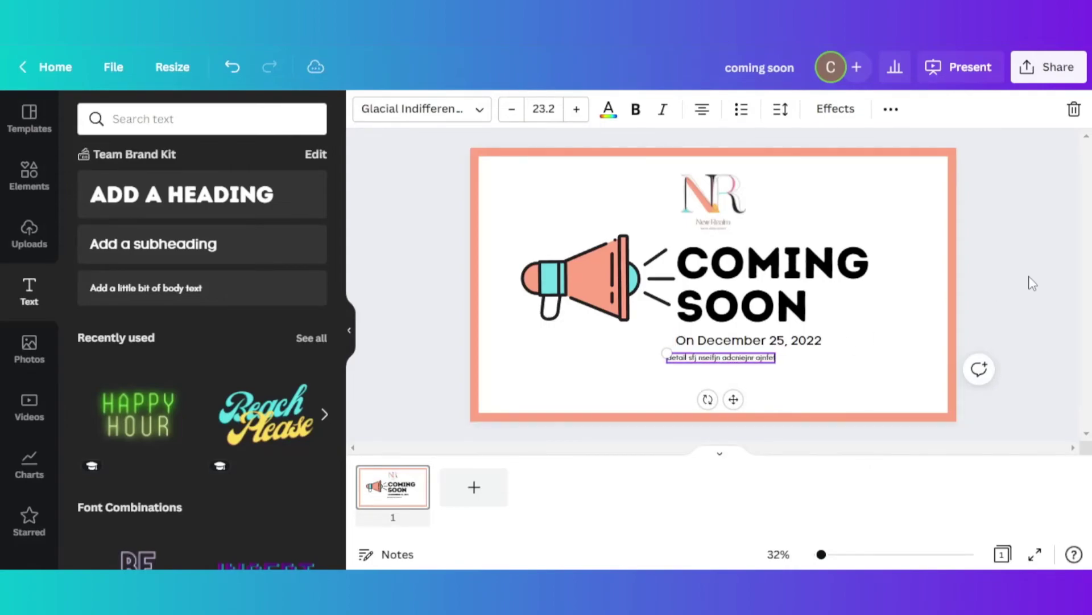
pyautogui.click(763, 359)
pyautogui.moveTo(735, 357); pyautogui.dragTo(744, 358)
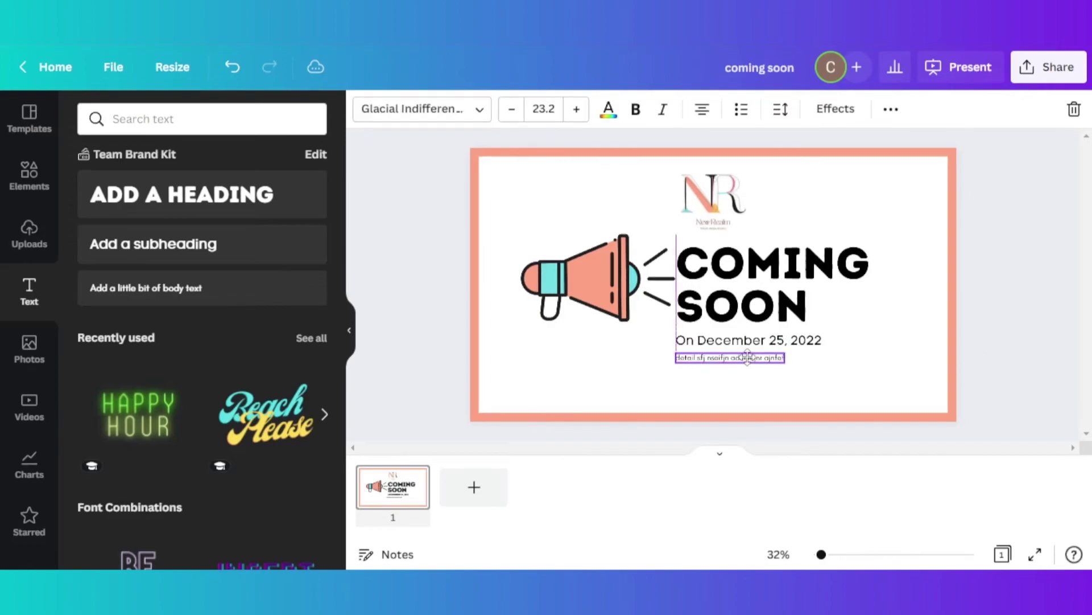
pyautogui.click(961, 293)
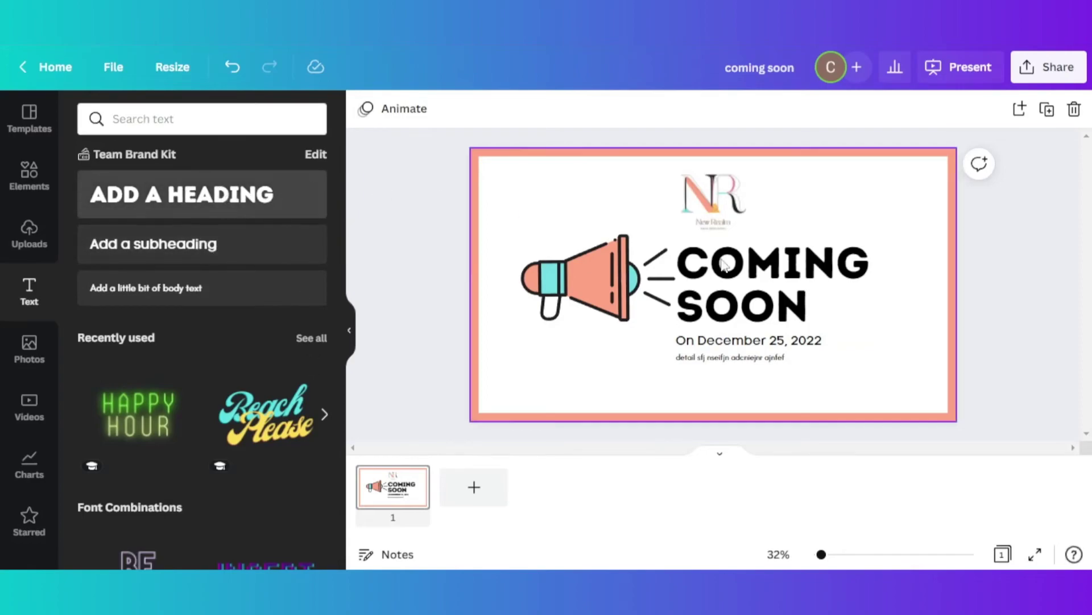
pyautogui.click(939, 226)
pyautogui.click(586, 272)
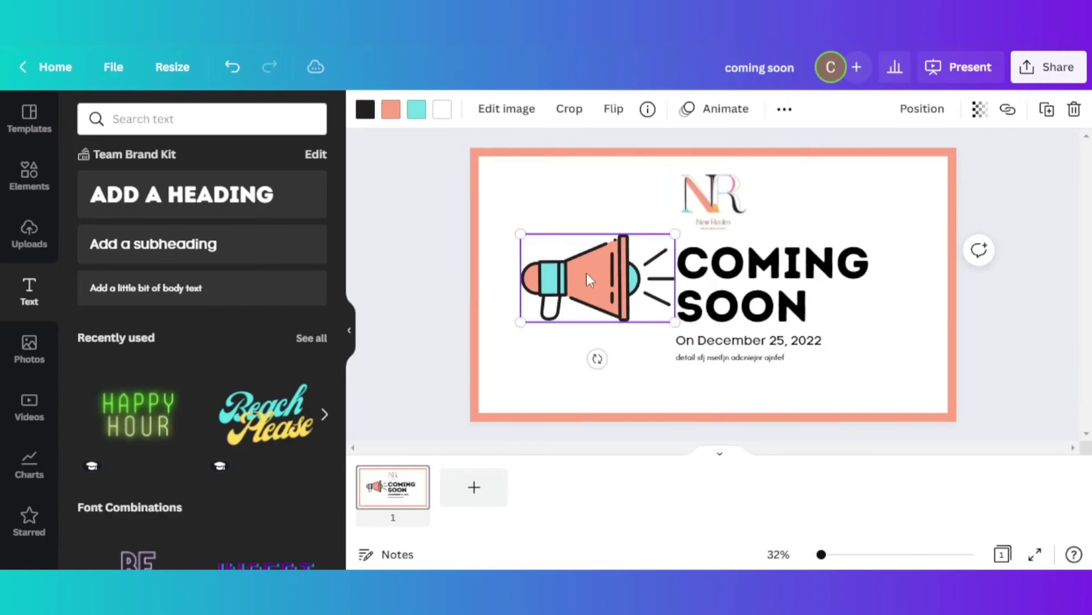
pyautogui.click(619, 192)
pyautogui.click(624, 293)
pyautogui.click(711, 196)
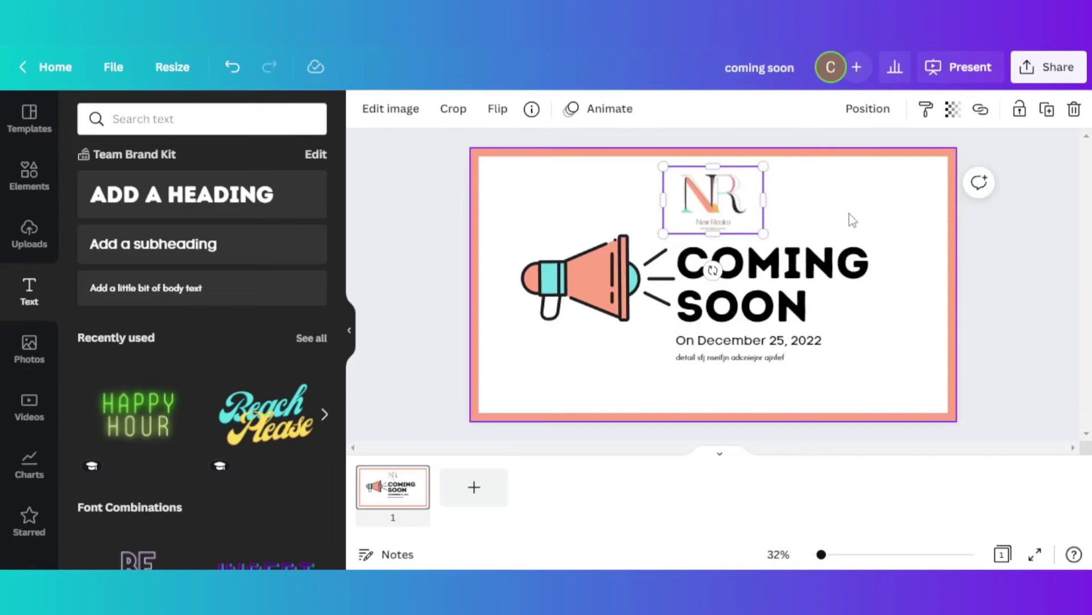
pyautogui.click(929, 252)
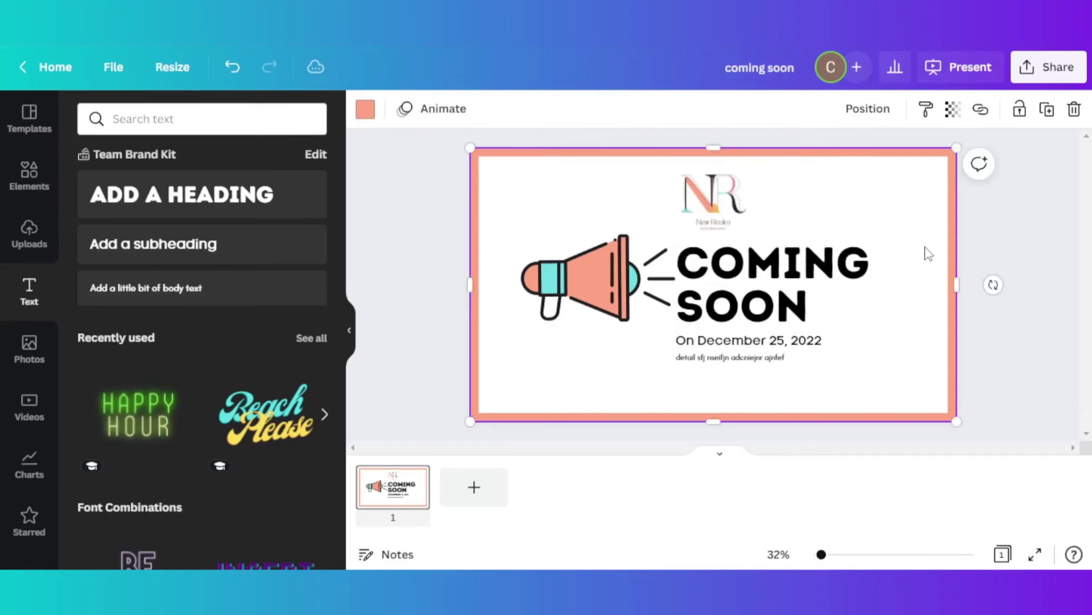
pyautogui.click(992, 338)
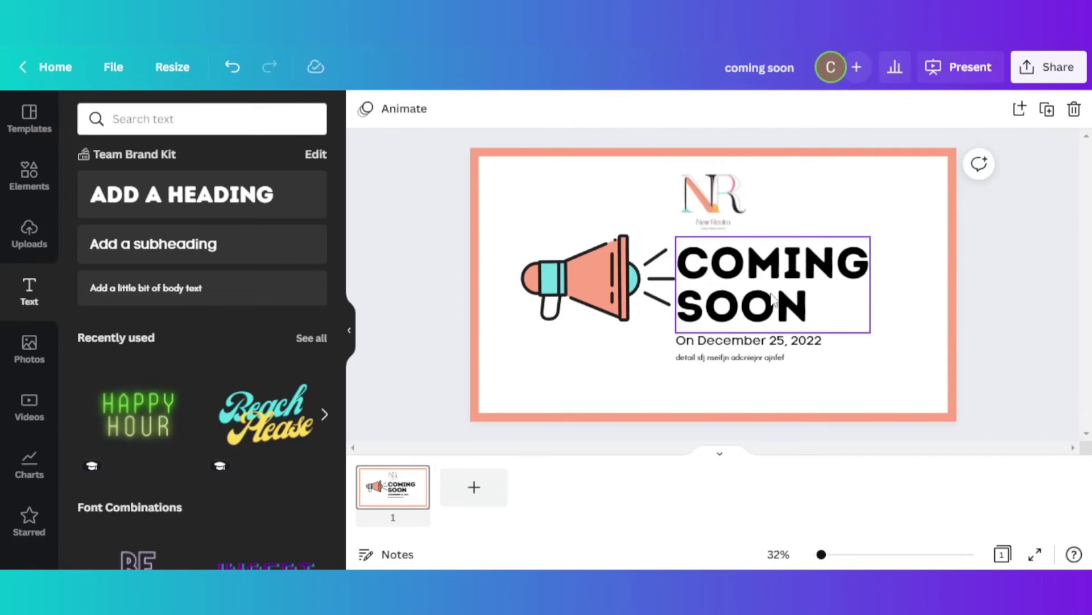
pyautogui.moveTo(772, 298)
pyautogui.mouseDown()
pyautogui.moveTo(762, 297)
pyautogui.moveTo(772, 299)
pyautogui.mouseUp()
pyautogui.click(1003, 361)
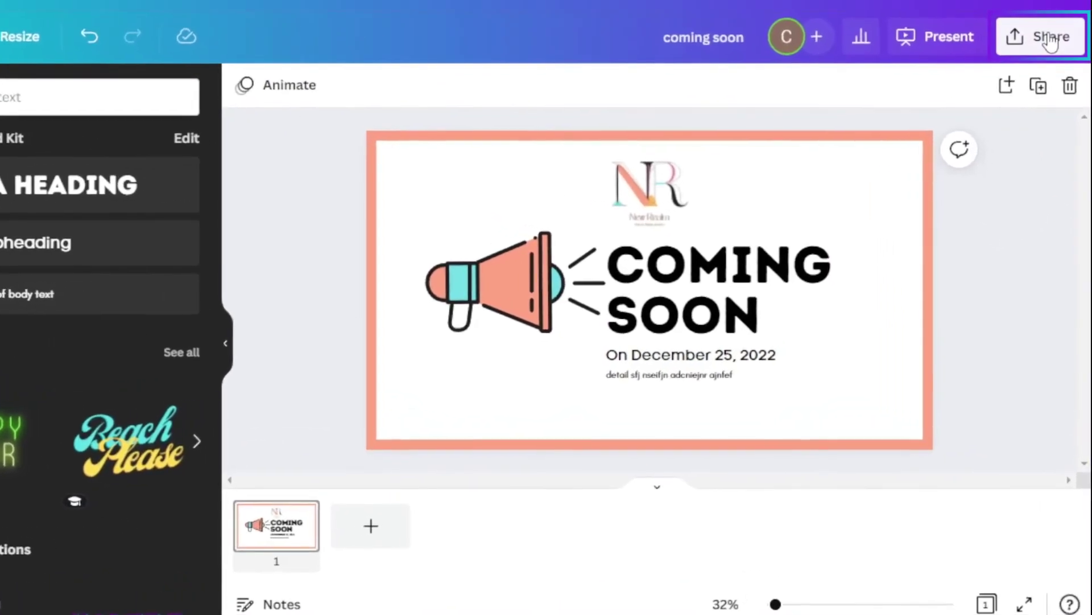
pyautogui.click(1048, 67)
pyautogui.click(865, 475)
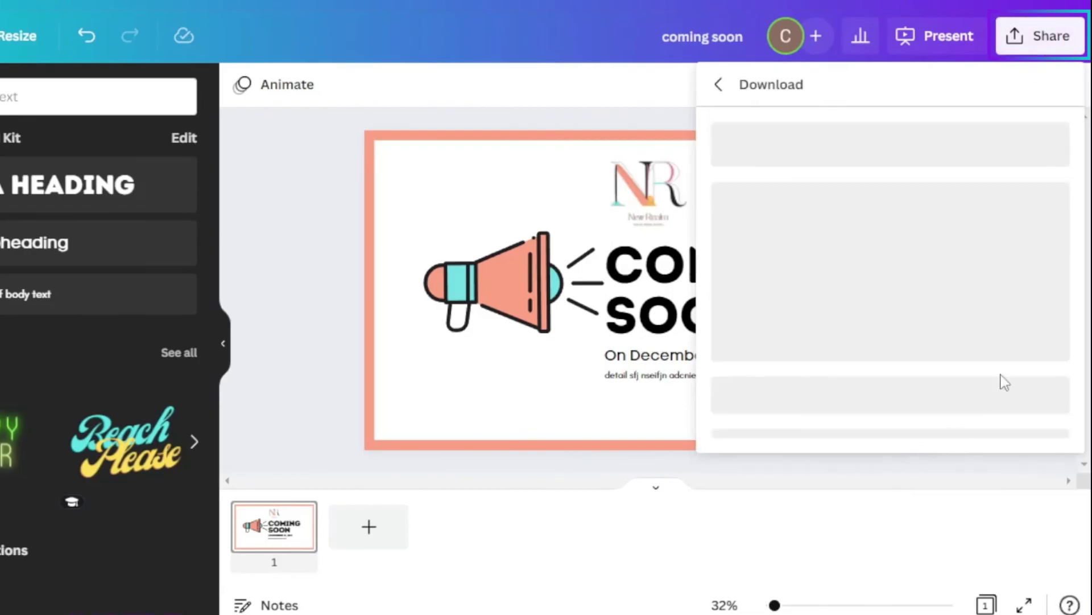
pyautogui.click(720, 86)
pyautogui.scroll(-2, 967, 455)
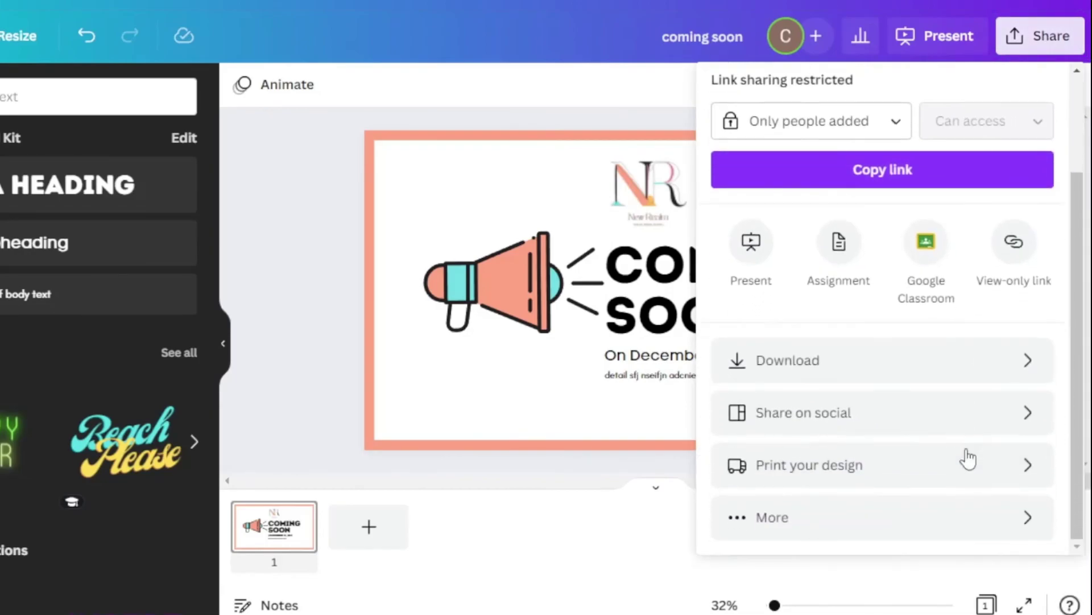
pyautogui.click(979, 427)
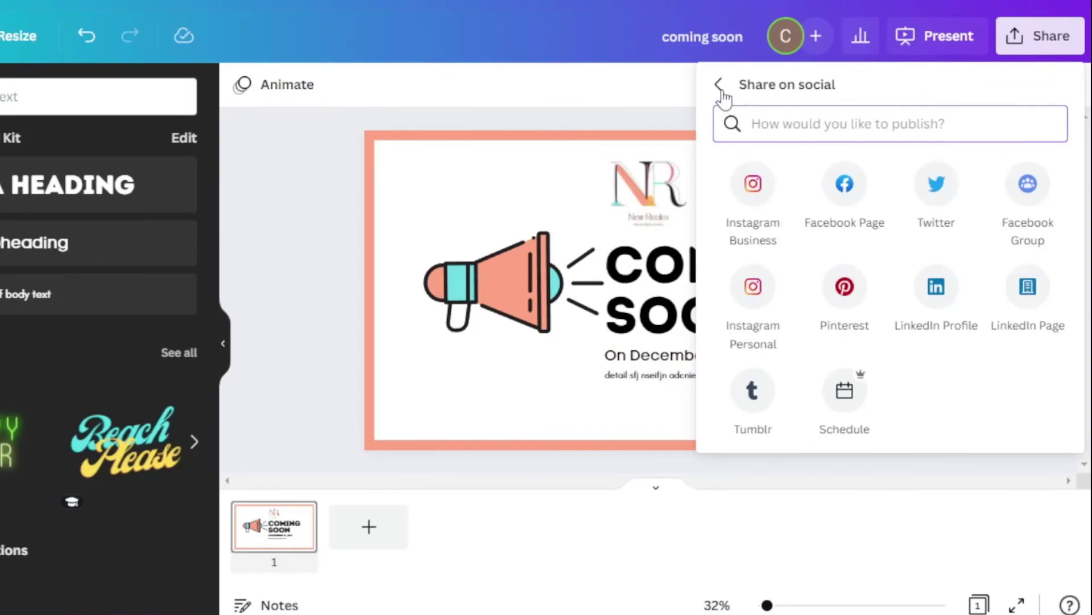
pyautogui.click(308, 233)
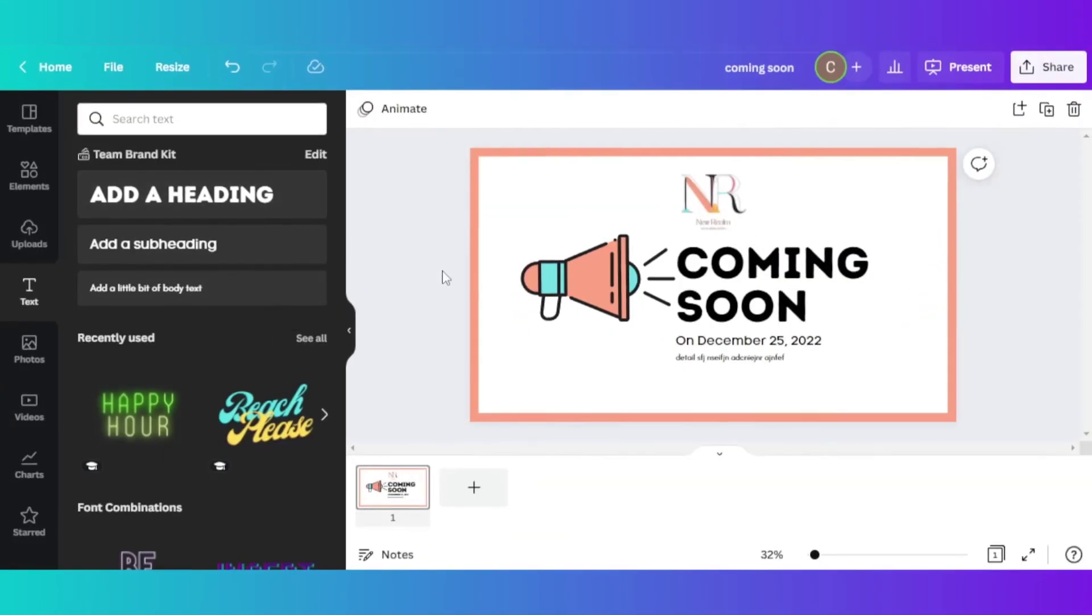